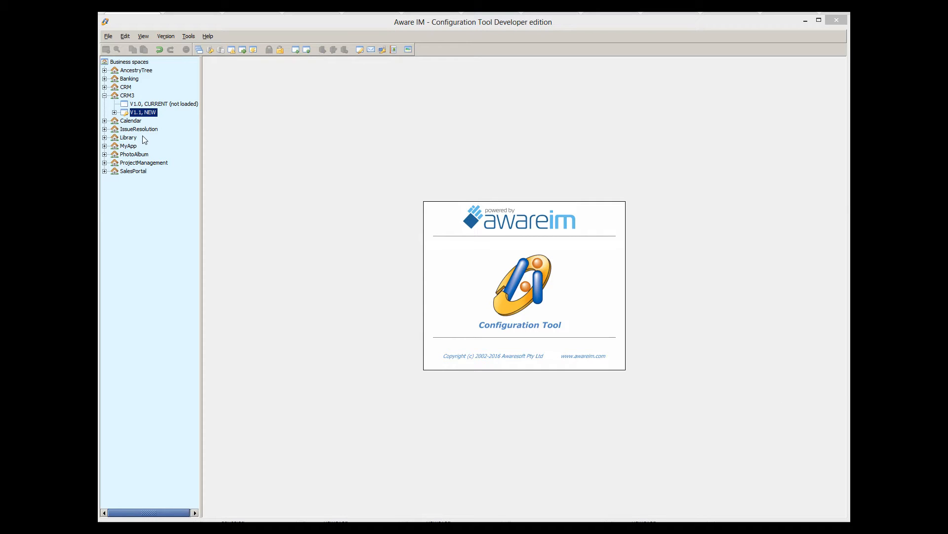
# Expand V1.1's business objects and open Customer, then ContactNote, in their own editor tabs
pyautogui.click(114, 112)
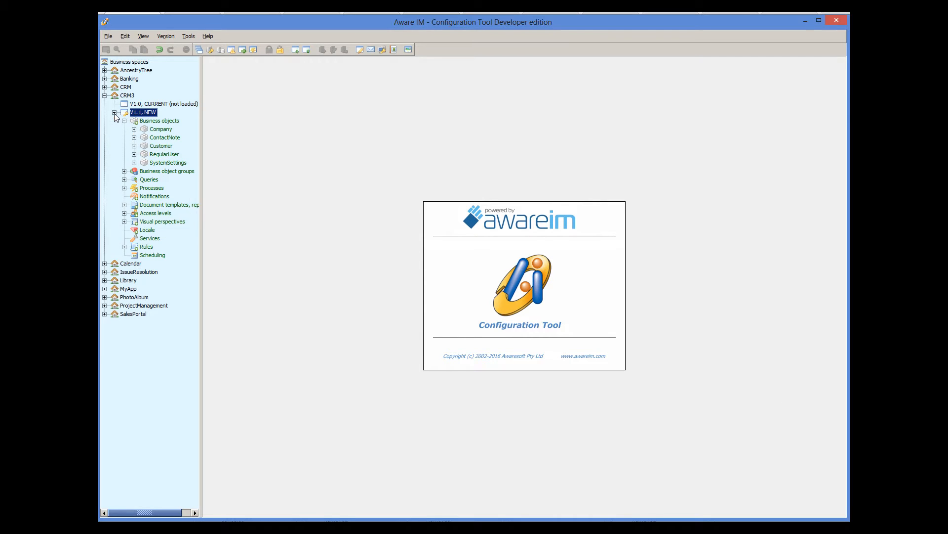
pyautogui.click(163, 146)
pyautogui.doubleClick(163, 146)
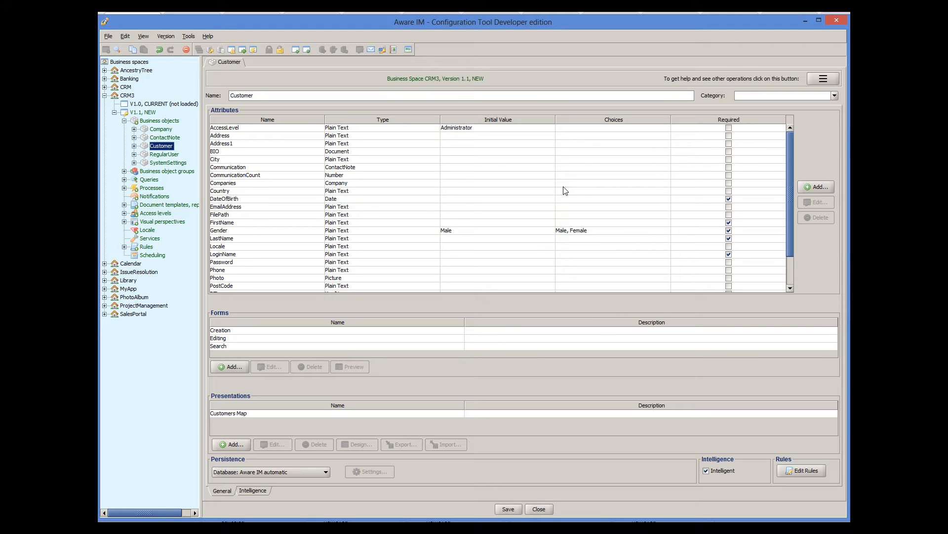
pyautogui.doubleClick(160, 138)
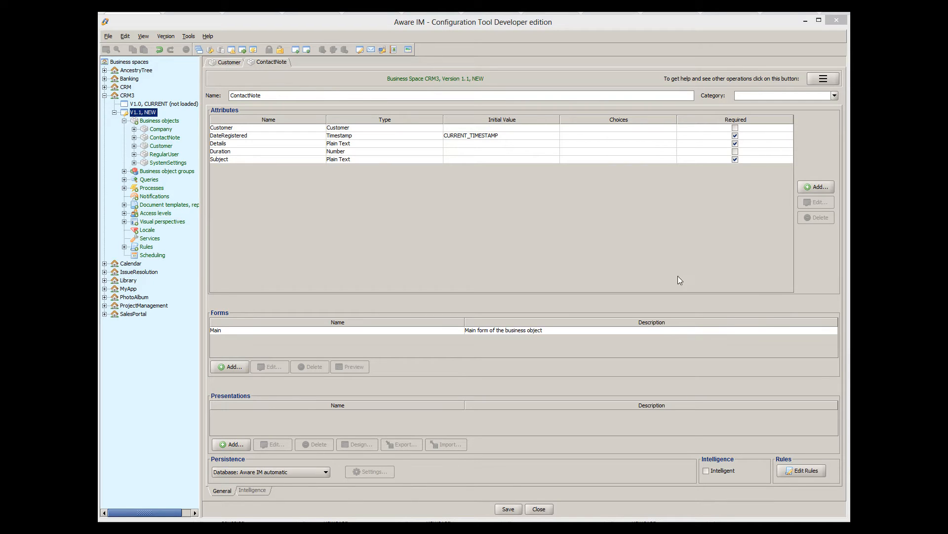
# Start a new query named 'Contact Notes' that searches ContactNote objects
pyautogui.click(124, 179)
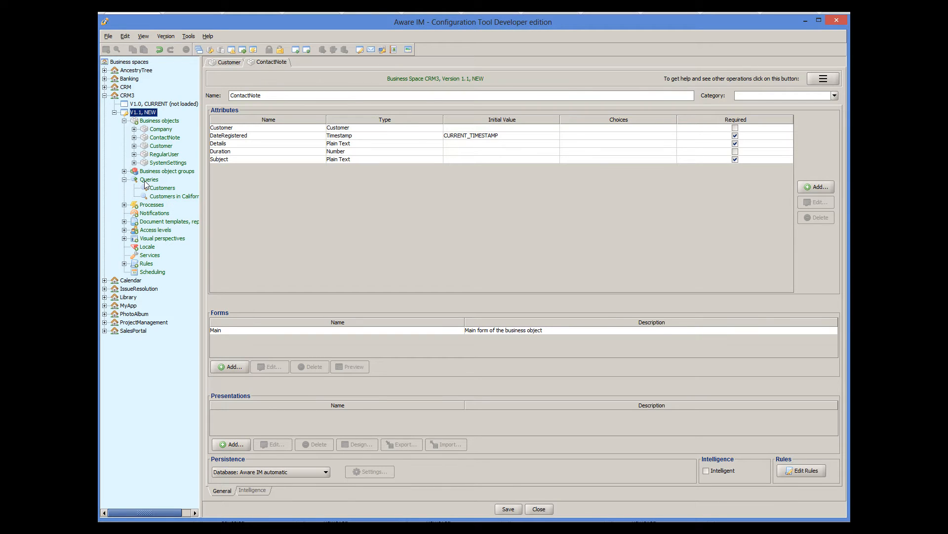
pyautogui.rightClick(146, 181)
pyautogui.click(150, 188)
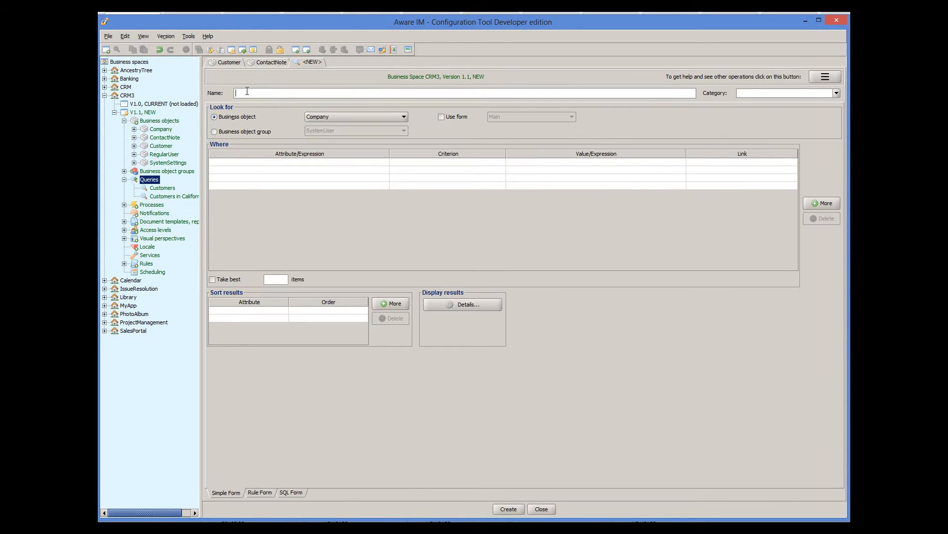
pyautogui.write('Contact Notes')
pyautogui.click(345, 119)
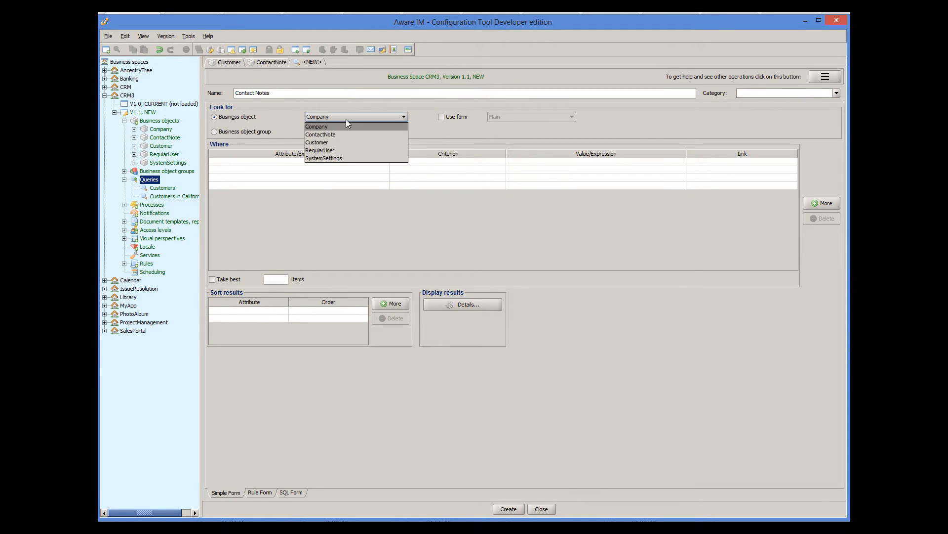
pyautogui.click(337, 134)
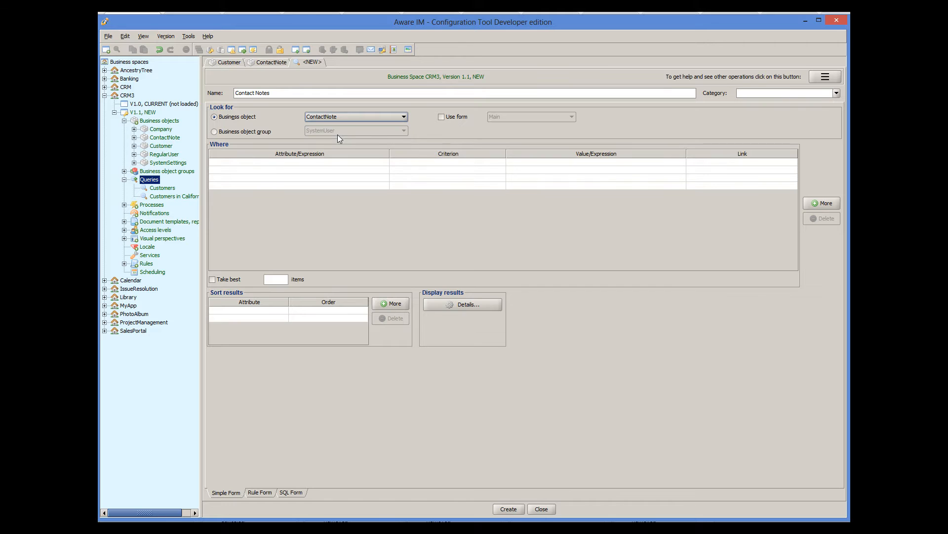
# Show Subject (first), DateRegistered and Details as result columns, then create the query
pyautogui.click(490, 304)
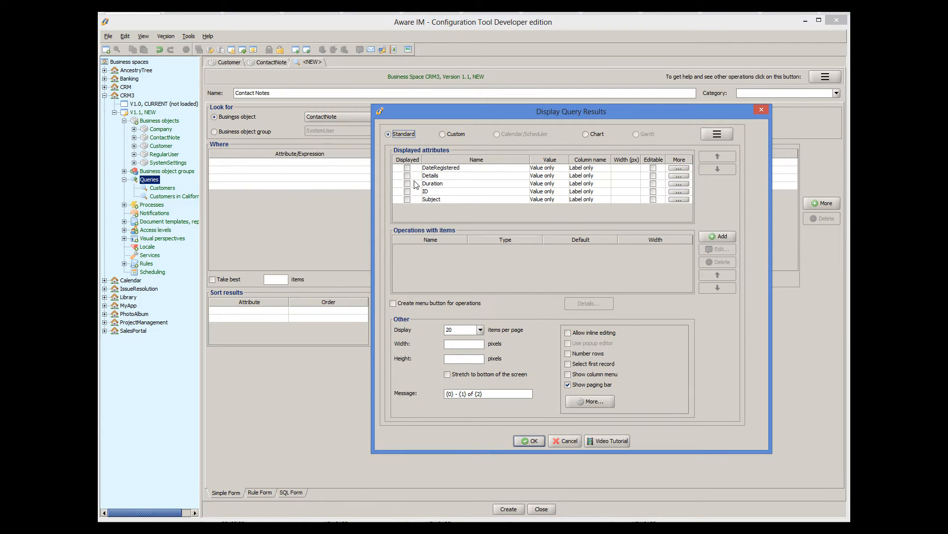
pyautogui.click(407, 200)
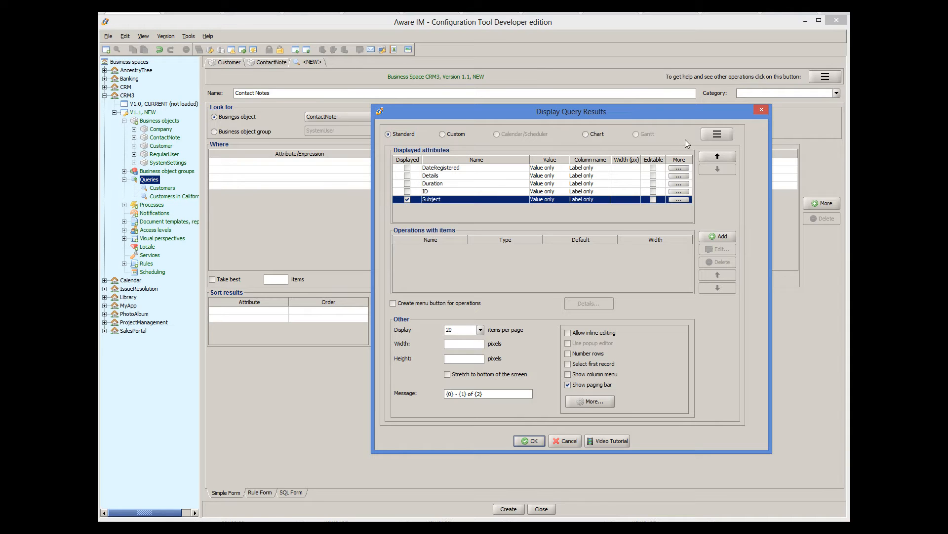
pyautogui.click(712, 157)
pyautogui.click(712, 157)
pyautogui.click(711, 156)
pyautogui.click(711, 156)
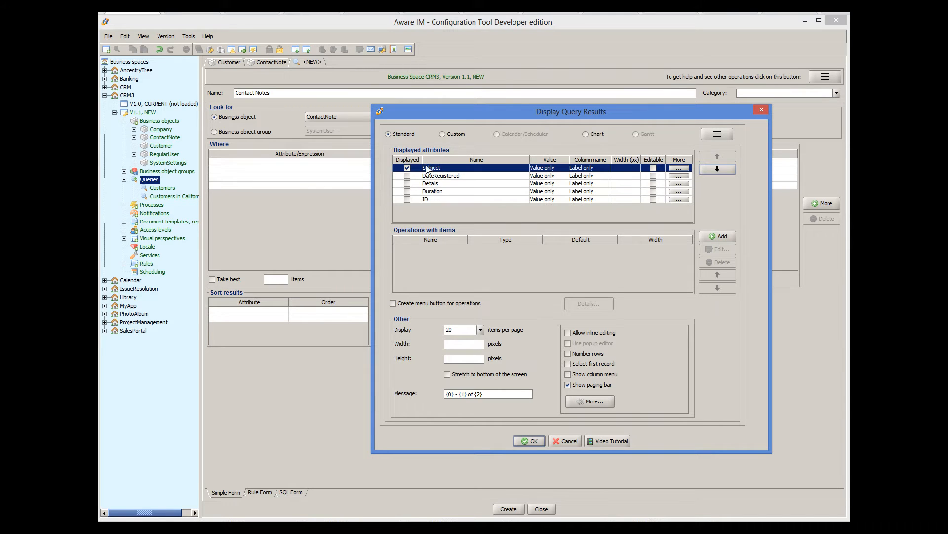
pyautogui.click(408, 176)
pyautogui.click(407, 183)
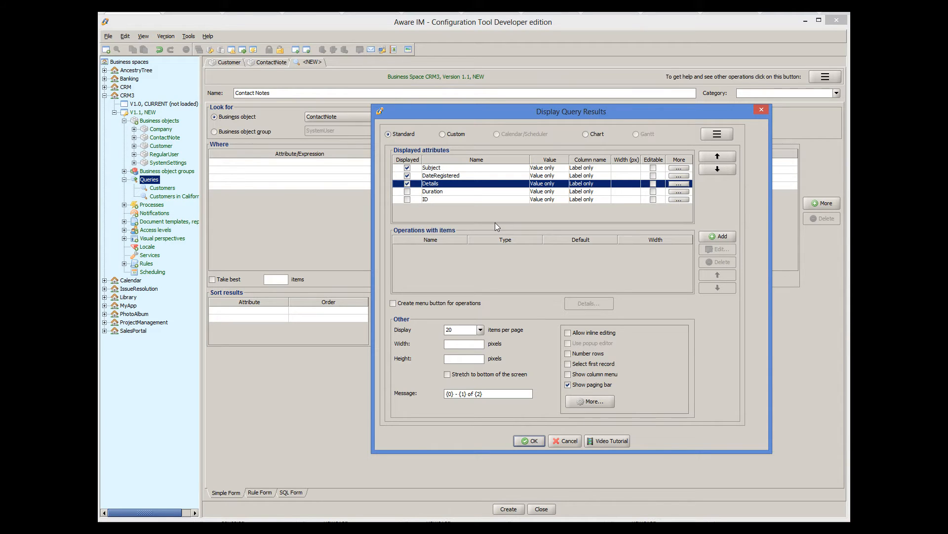
pyautogui.click(541, 440)
pyautogui.click(509, 508)
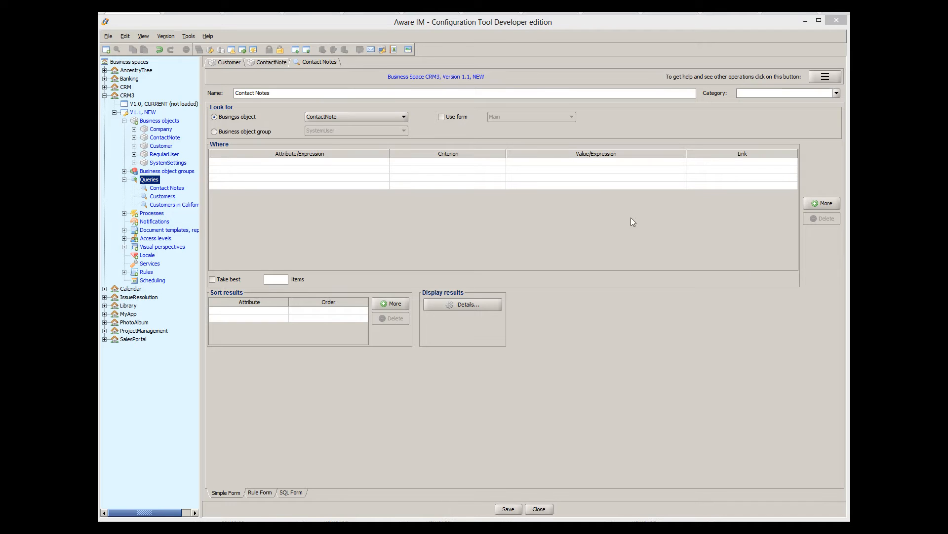
# Add a Shortcut attribute CustomerLastNameSC to ContactNote with path Customer.LastName
pyautogui.click(262, 63)
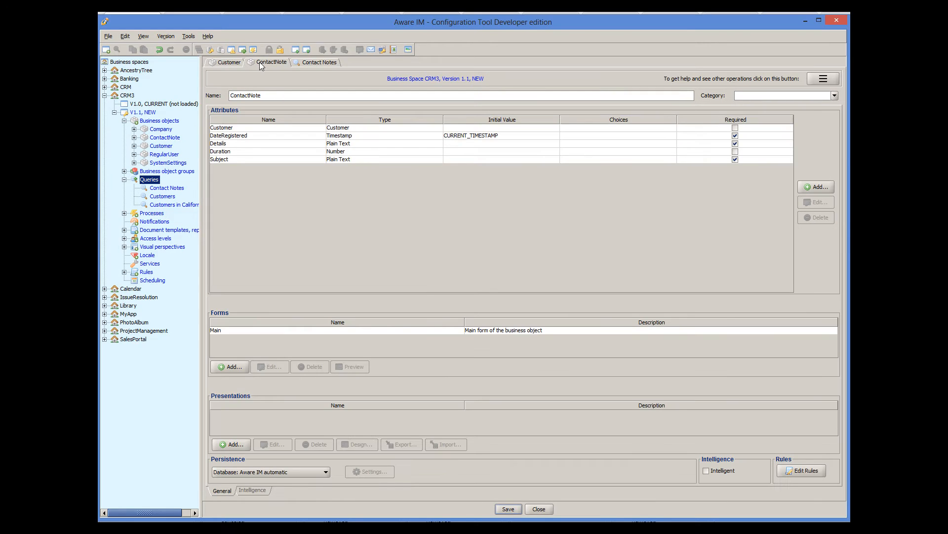
pyautogui.click(819, 187)
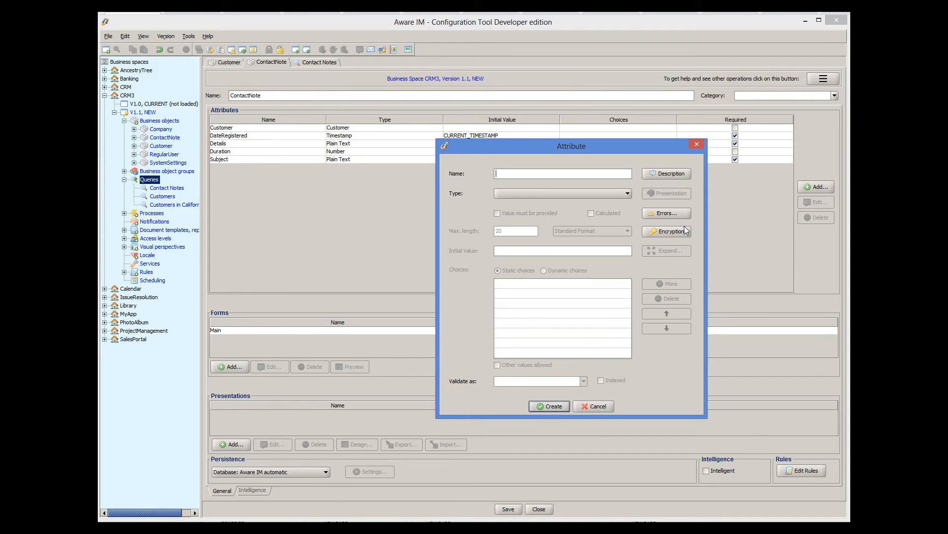
pyautogui.click(566, 193)
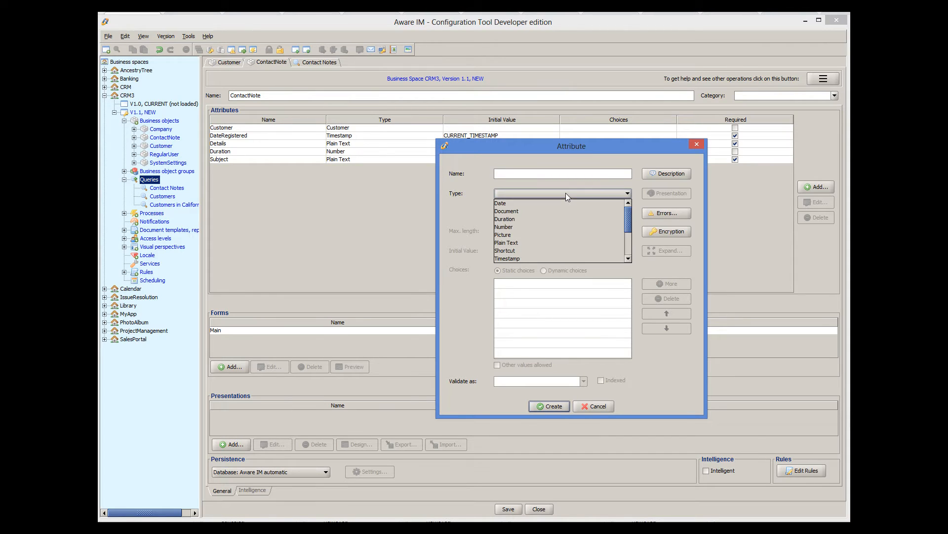
pyautogui.click(526, 250)
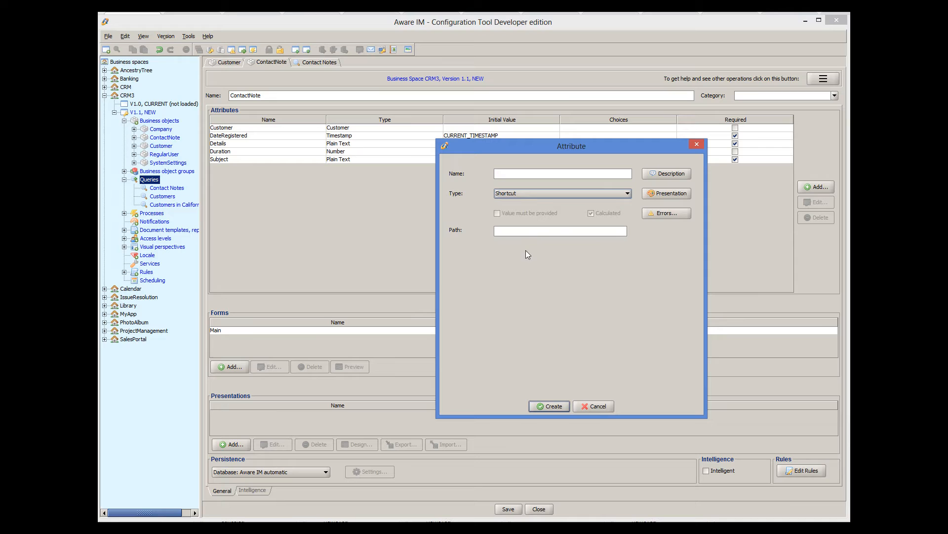
pyautogui.click(565, 234)
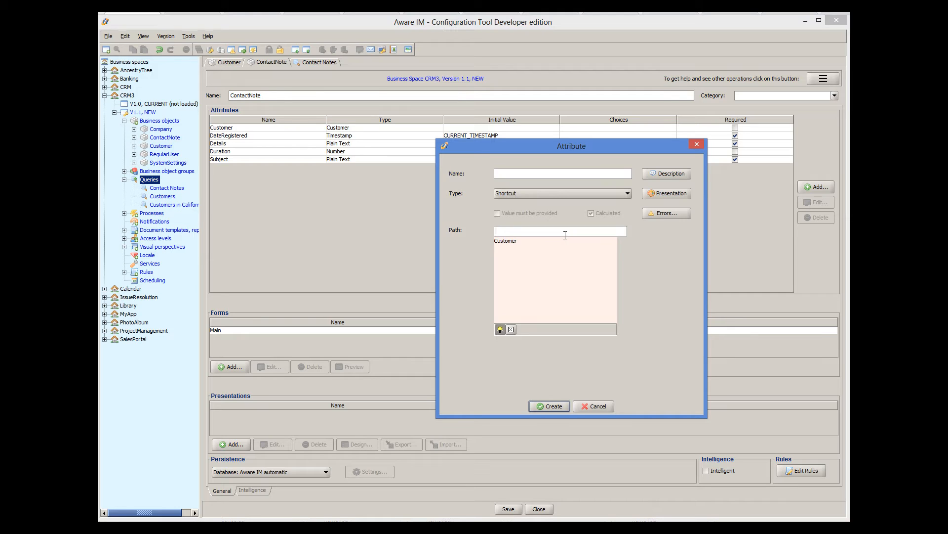
pyautogui.doubleClick(509, 242)
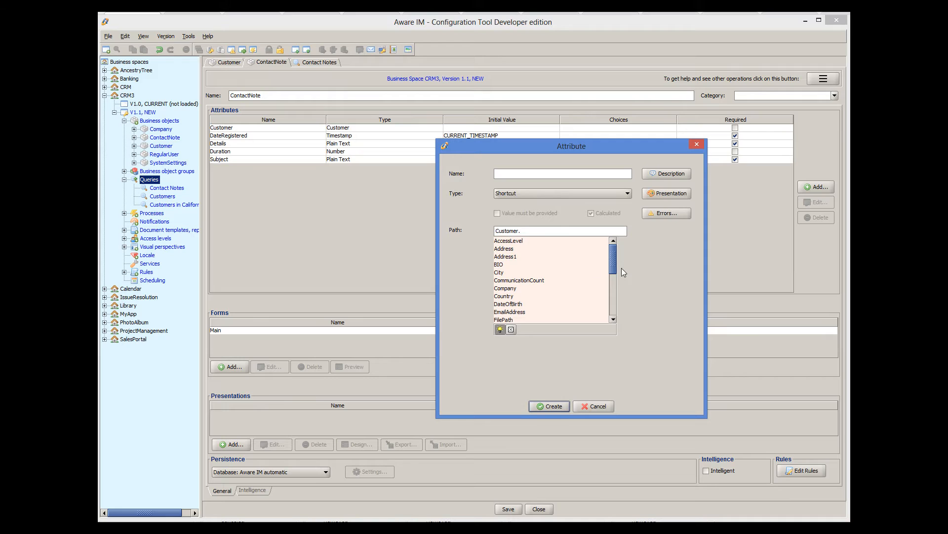
pyautogui.moveTo(615, 265); pyautogui.dragTo(615, 279)
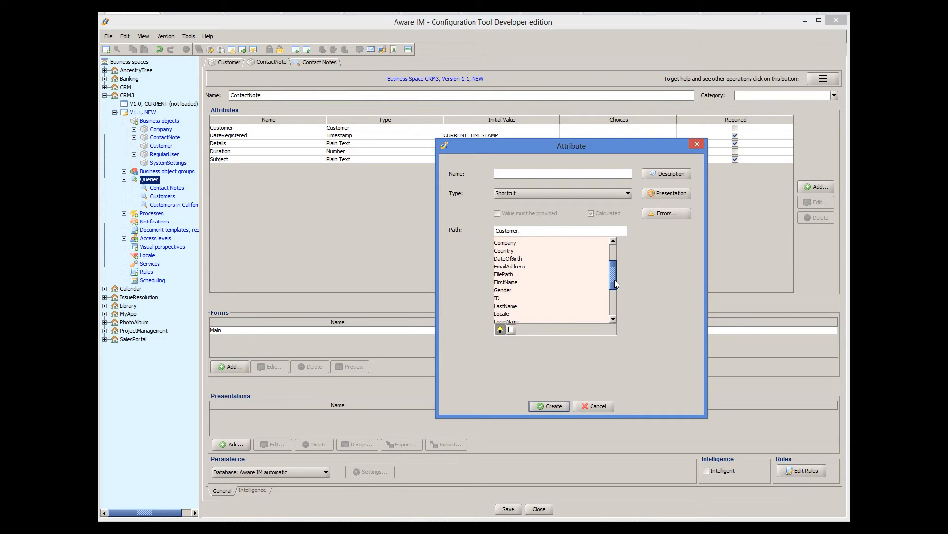
pyautogui.doubleClick(509, 306)
pyautogui.click(521, 174)
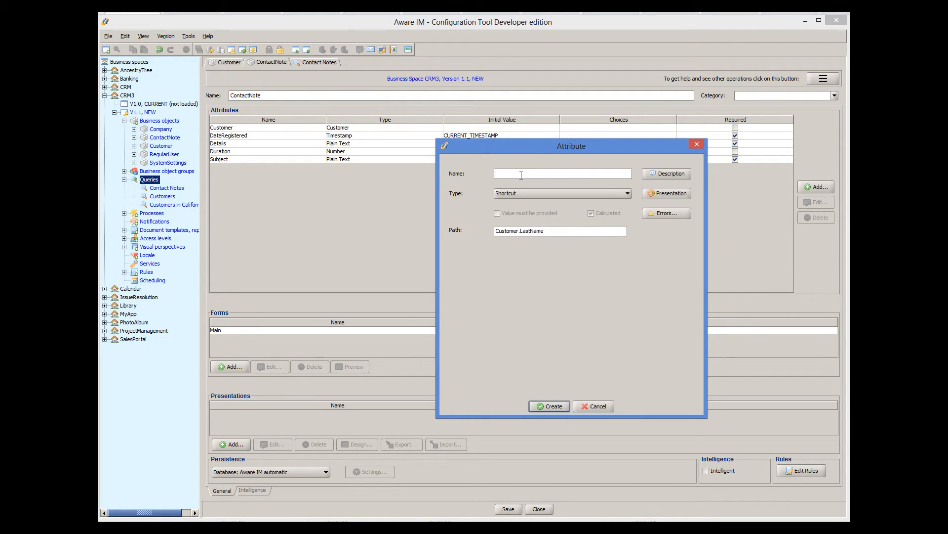
pyautogui.write('CustomerLastNameSC')
pyautogui.click(550, 408)
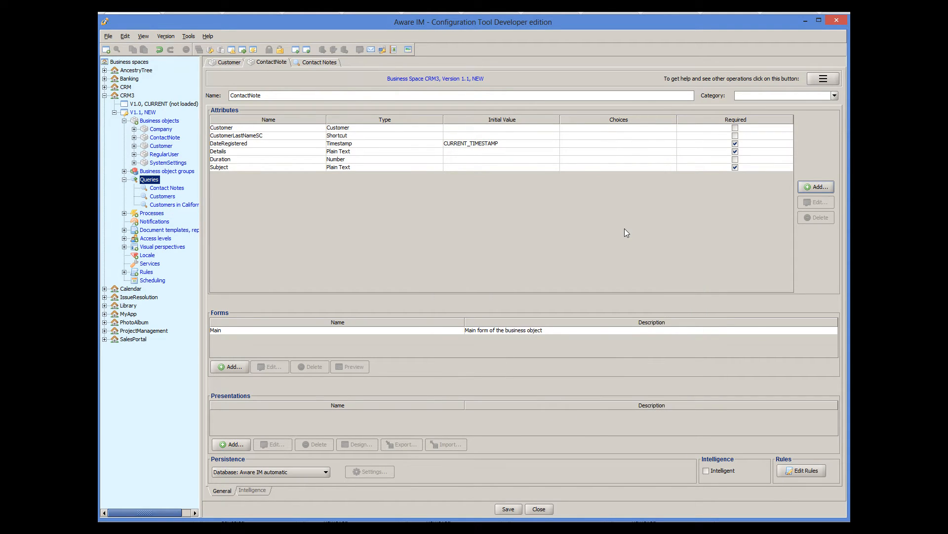
pyautogui.click(808, 185)
pyautogui.click(587, 197)
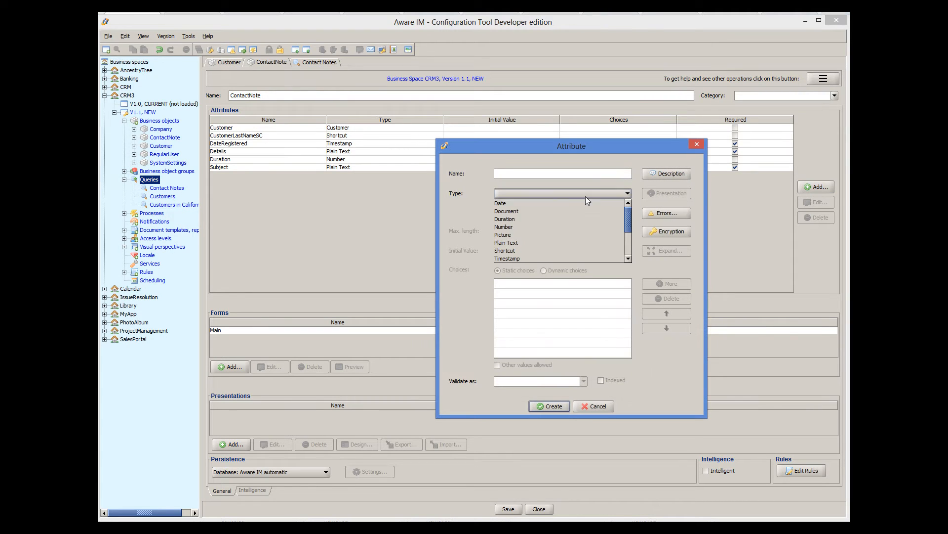
pyautogui.click(530, 250)
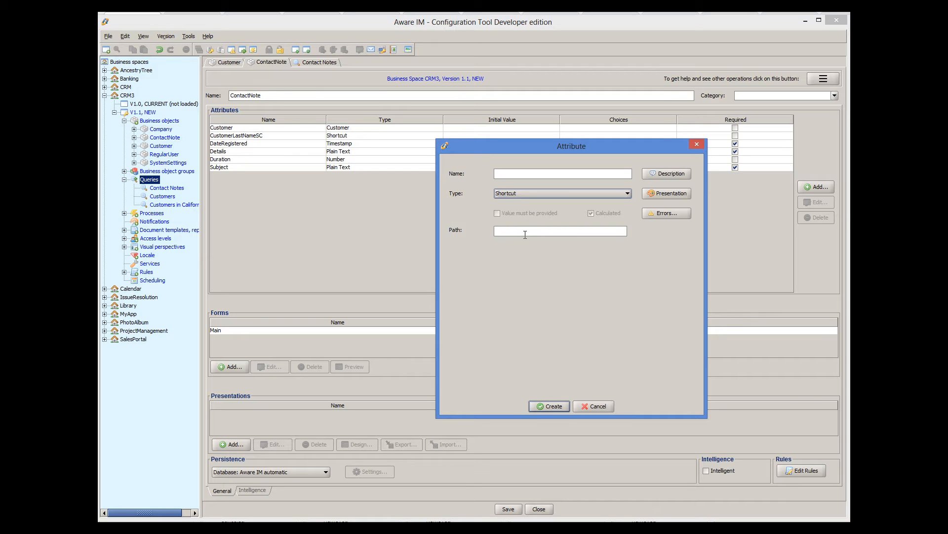
pyautogui.click(525, 232)
pyautogui.doubleClick(512, 242)
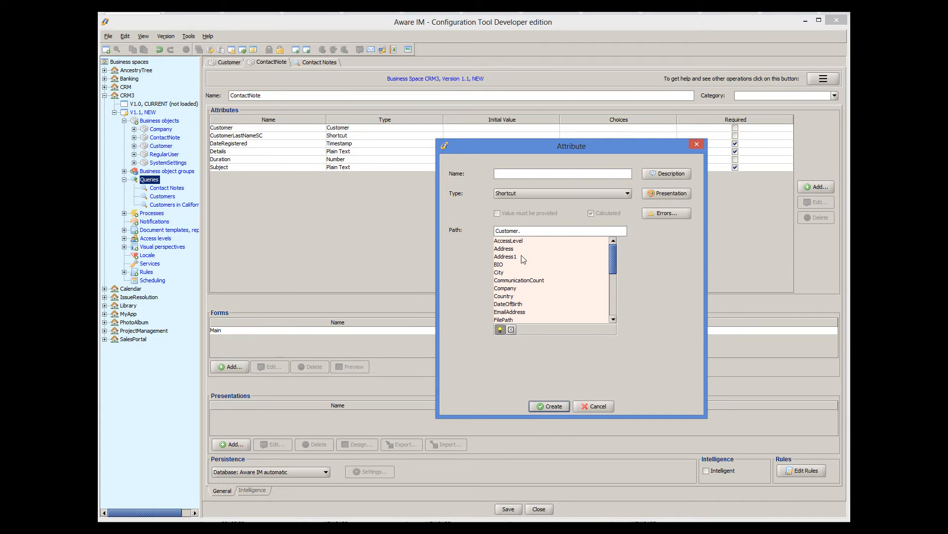
pyautogui.doubleClick(517, 289)
pyautogui.click(504, 249)
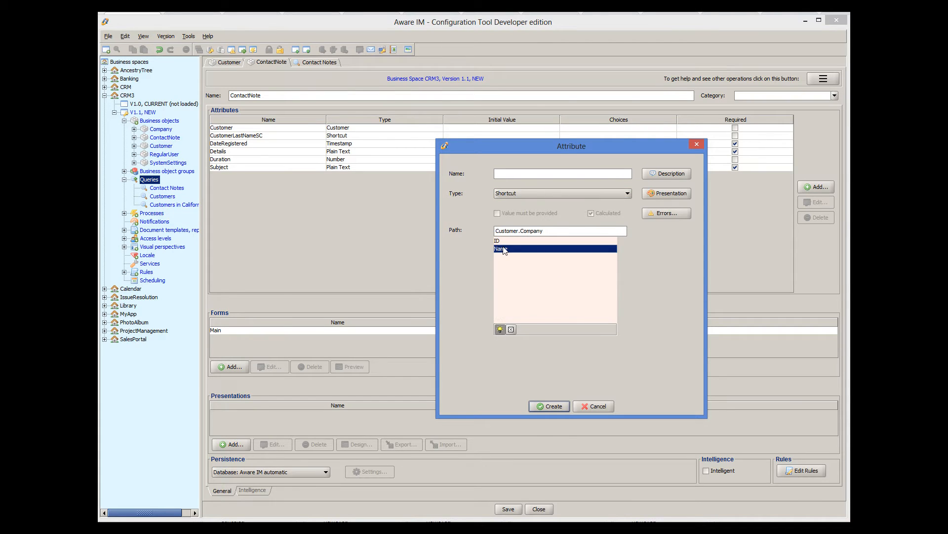
pyautogui.doubleClick(504, 249)
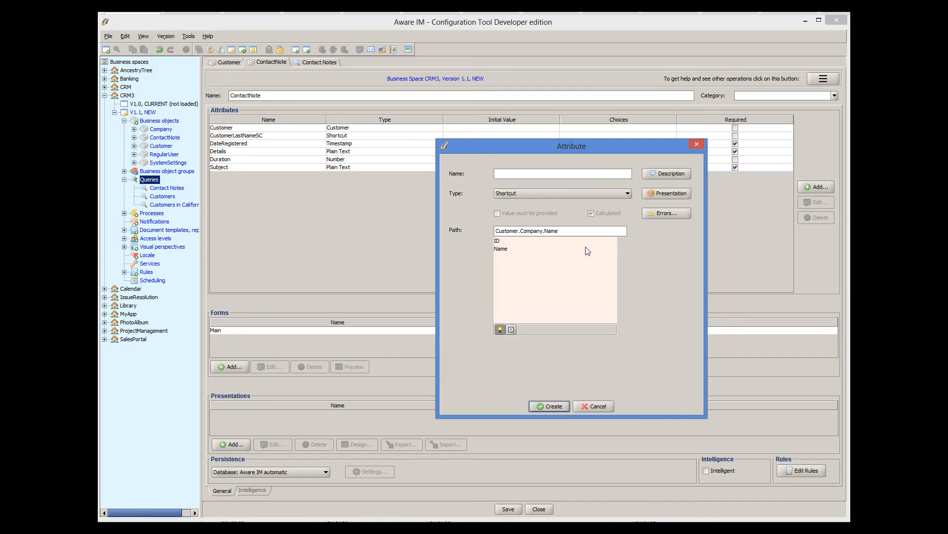
pyautogui.click(597, 409)
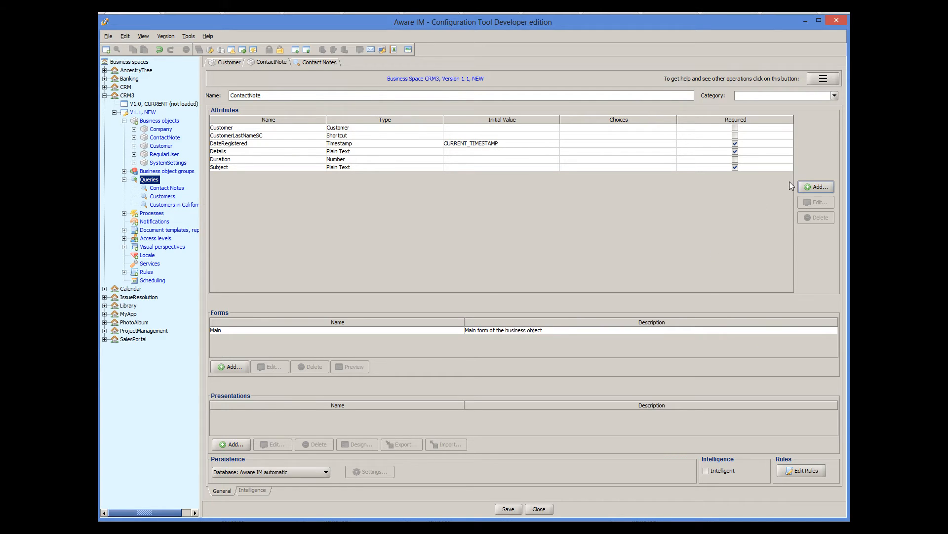
# Add a Shortcut attribute CustomerFirstNameSC to ContactNote with path Customer.FirstName
pyautogui.click(809, 188)
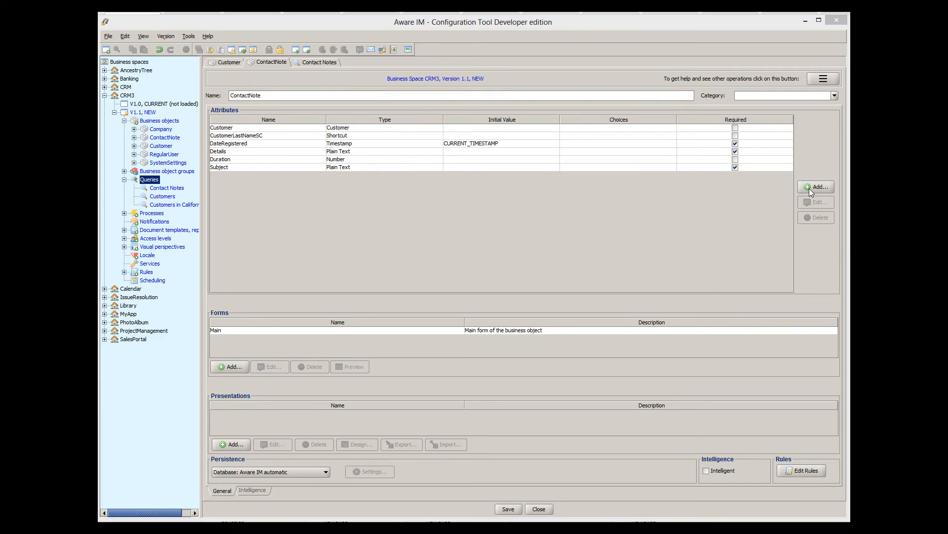
pyautogui.write('CustomerFirstNameSC')
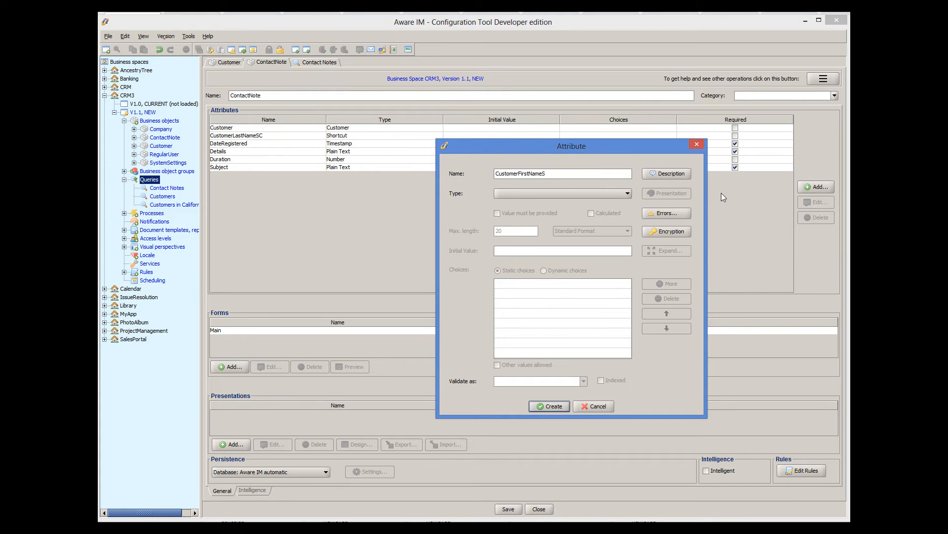
pyautogui.click(561, 194)
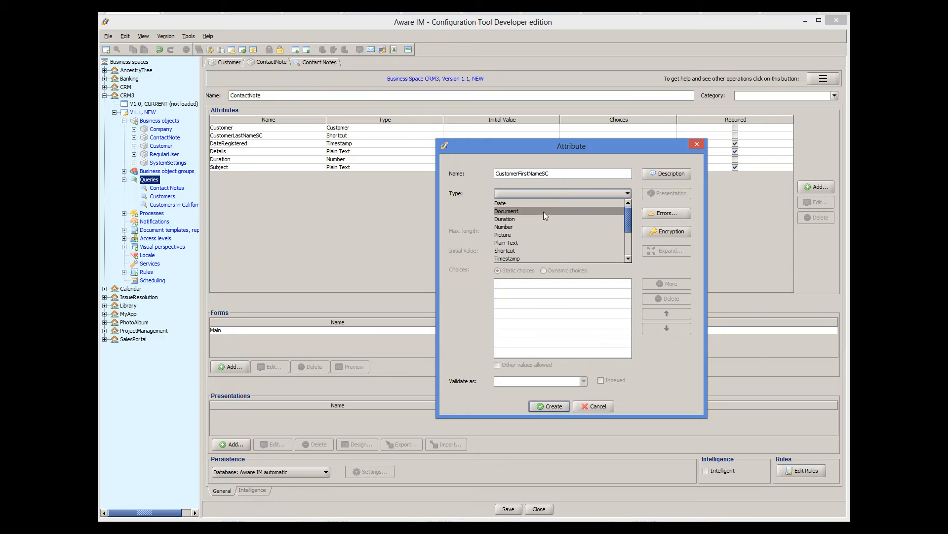
pyautogui.click(525, 248)
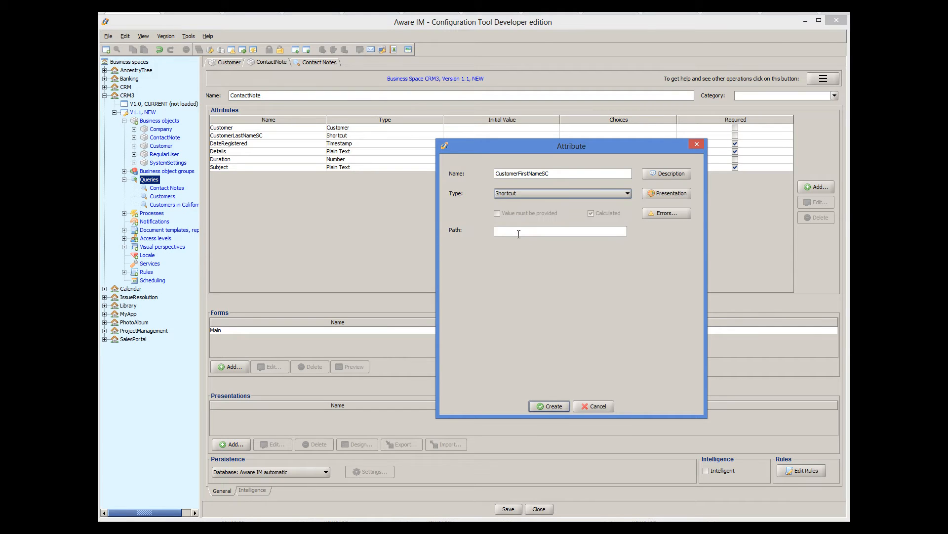
pyautogui.click(519, 233)
pyautogui.doubleClick(513, 243)
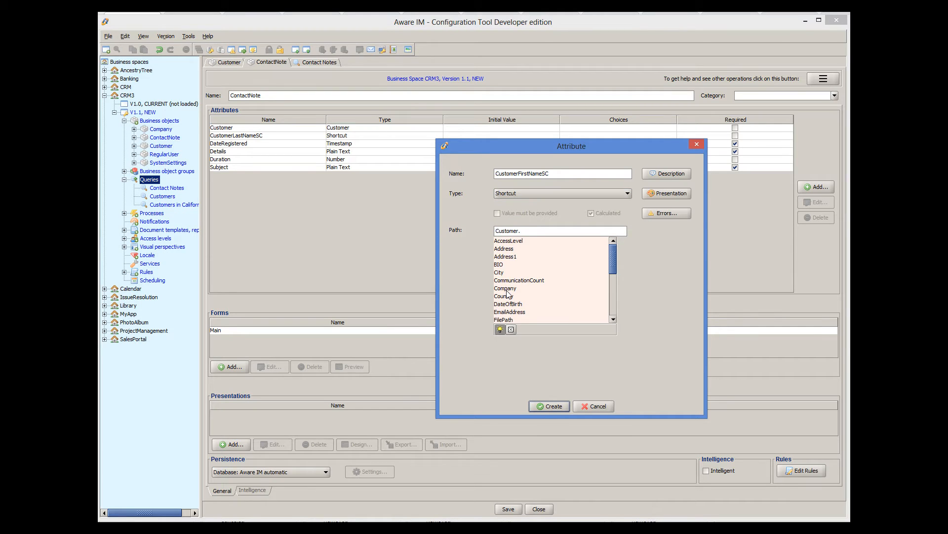
pyautogui.scroll(-1, 532, 309)
pyautogui.doubleClick(515, 304)
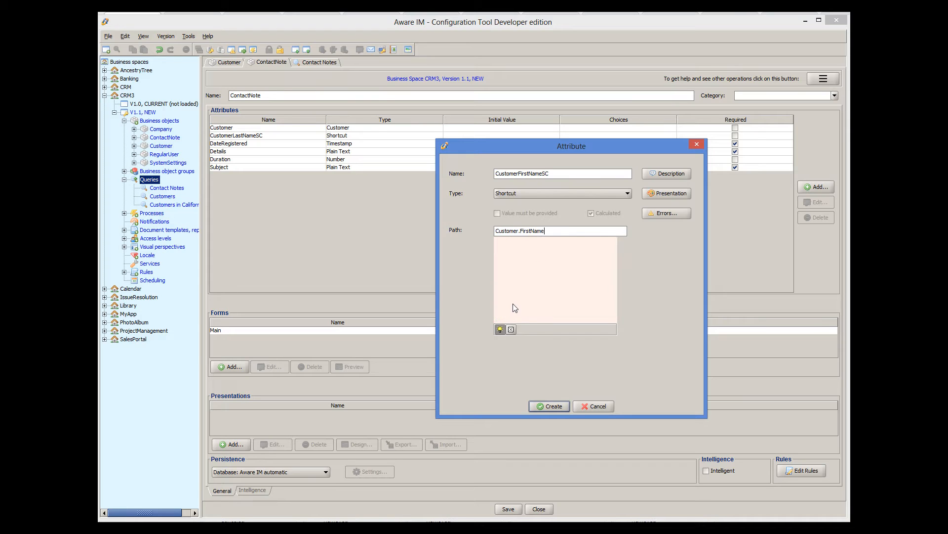
pyautogui.click(548, 407)
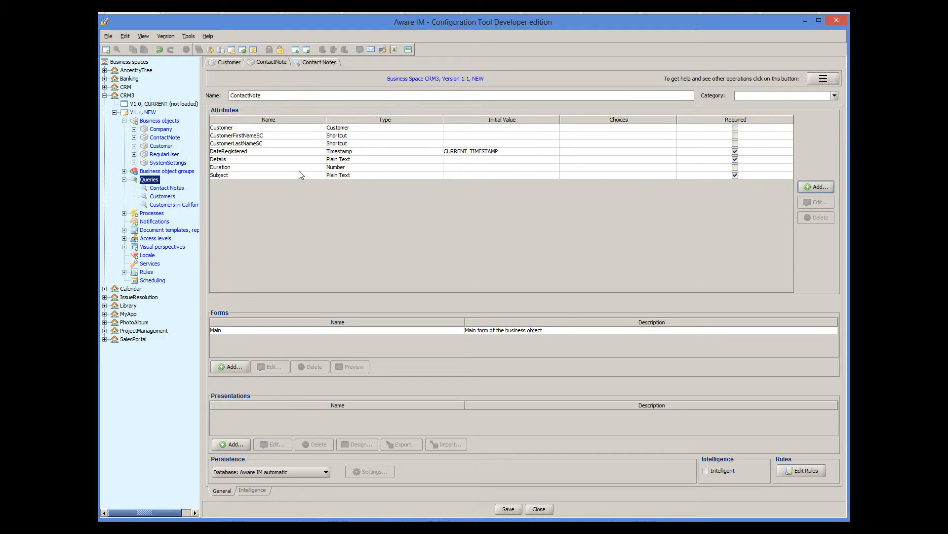
# Remove 'Customer' from CustomerFirstNameSC's presentation label
pyautogui.doubleClick(274, 136)
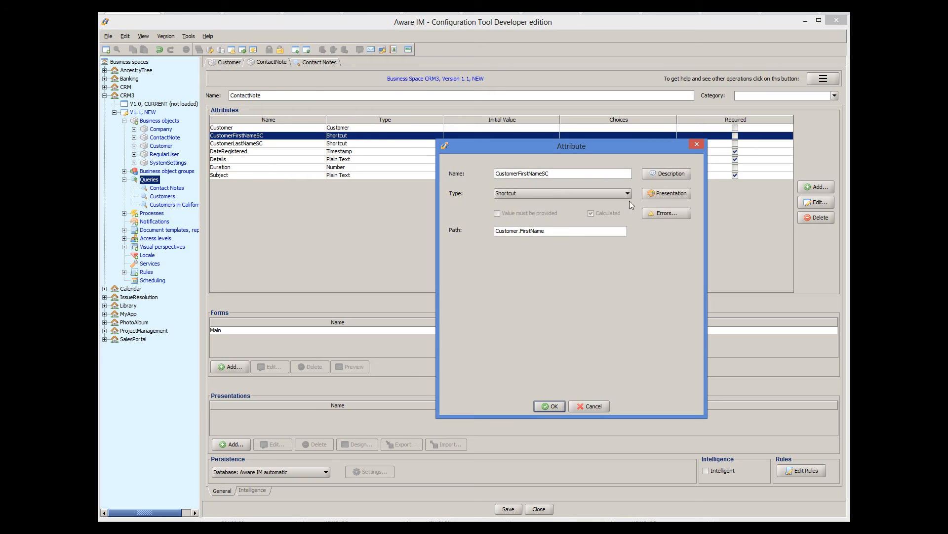
pyautogui.click(658, 196)
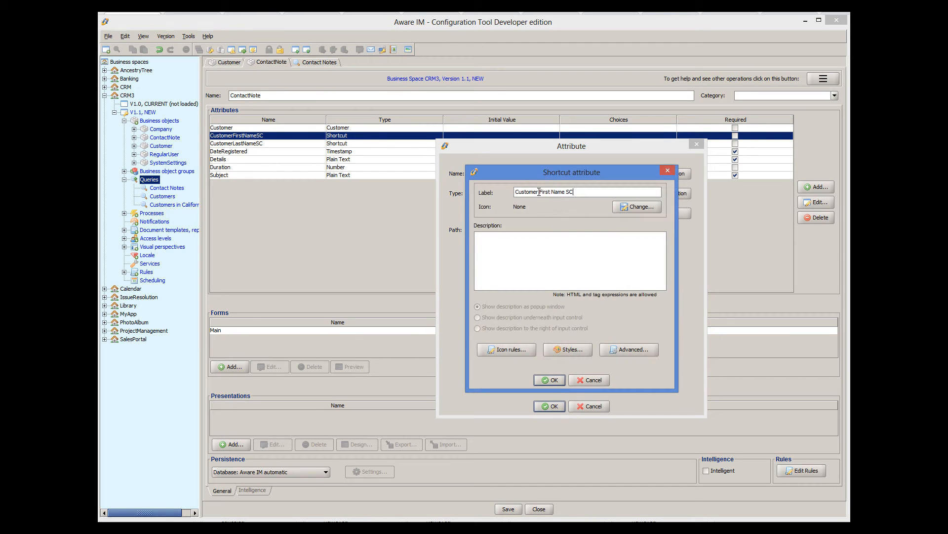
pyautogui.moveTo(539, 193); pyautogui.dragTo(489, 193)
pyautogui.press('Delete')
pyautogui.click(548, 379)
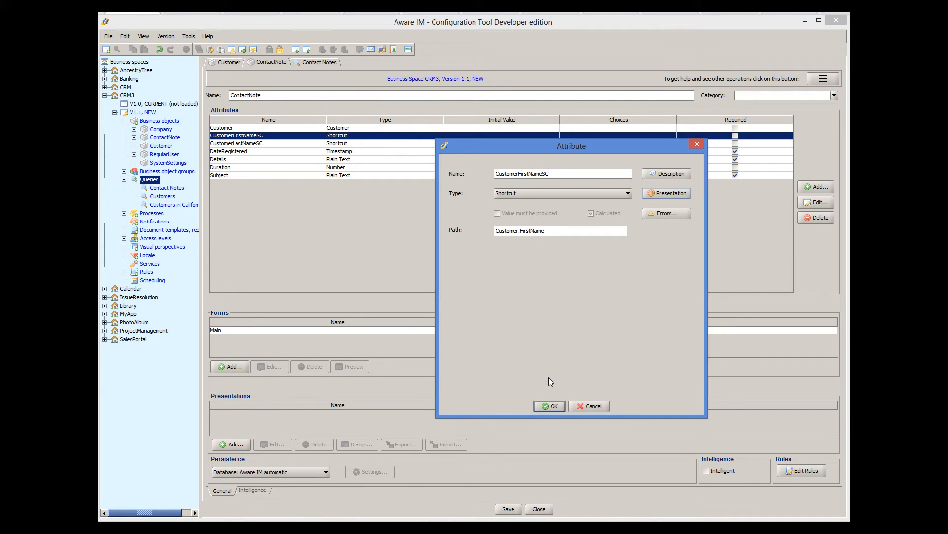
pyautogui.click(553, 406)
# Change CustomerLastNameSC's presentation label to 'Last Name'
pyautogui.click(350, 144)
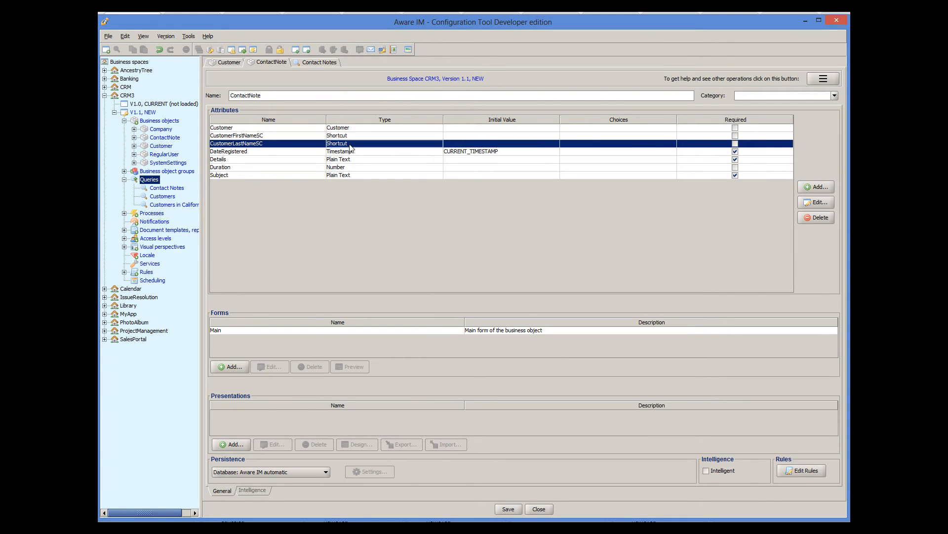
pyautogui.doubleClick(351, 147)
pyautogui.click(653, 194)
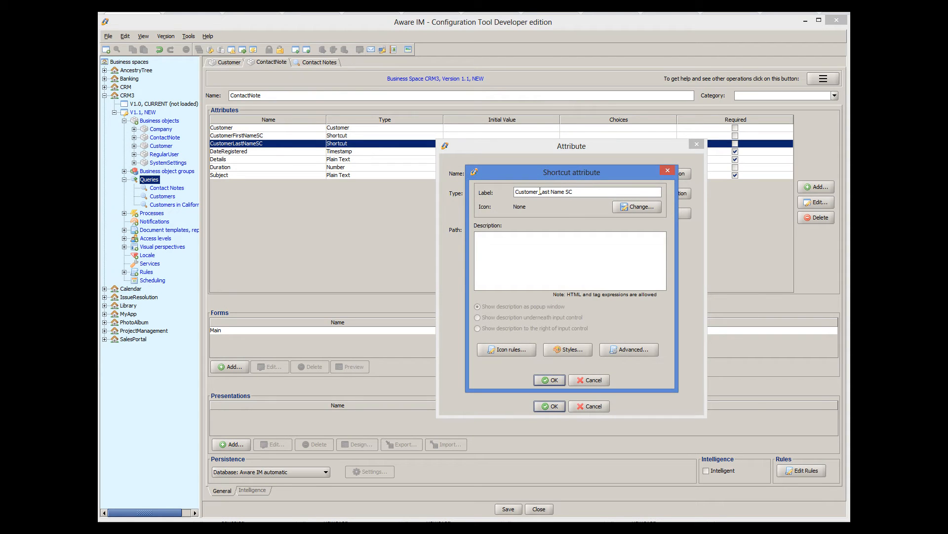
pyautogui.moveTo(540, 191); pyautogui.dragTo(513, 191)
pyautogui.press('BackSpace')
pyautogui.click(571, 192)
pyautogui.press('BackSpace')
pyautogui.press('BackSpace')
pyautogui.press('BackSpace')
pyautogui.click(550, 380)
pyautogui.click(553, 406)
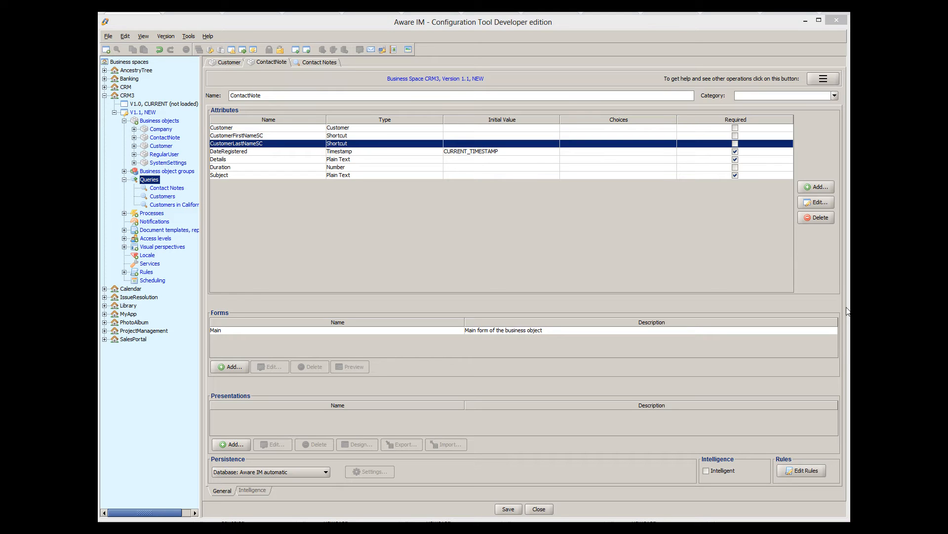
# Add CustomerFirstNameSC and CustomerLastNameSC as Contact Notes result columns
pyautogui.click(322, 63)
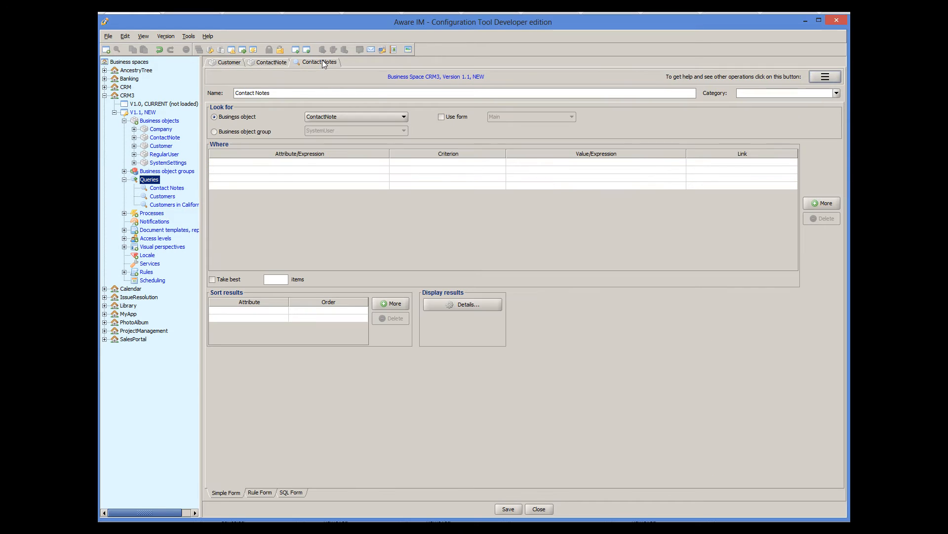
pyautogui.click(479, 306)
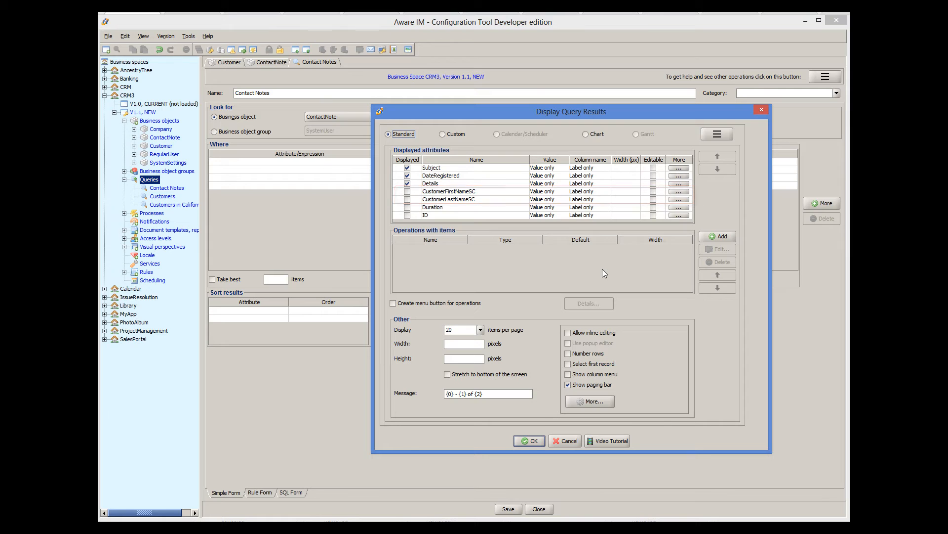
pyautogui.click(407, 191)
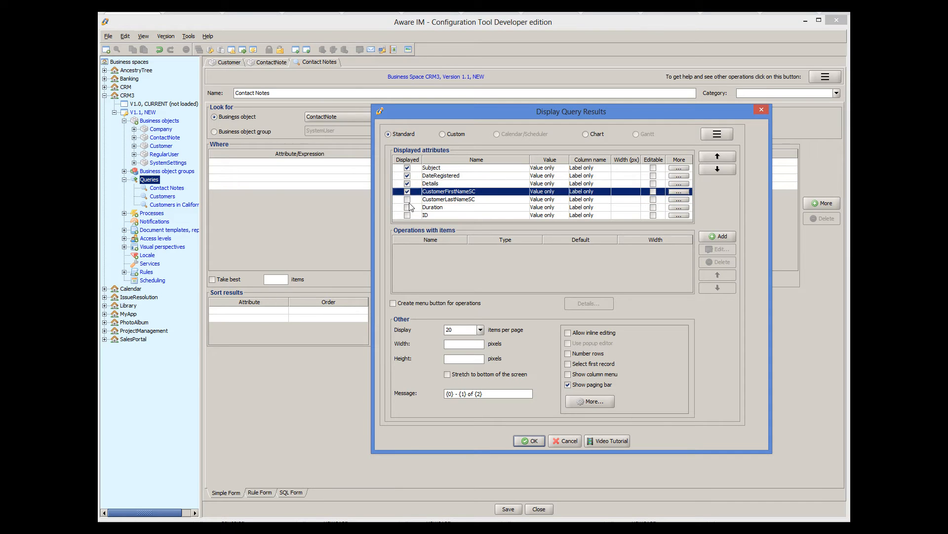
pyautogui.click(407, 200)
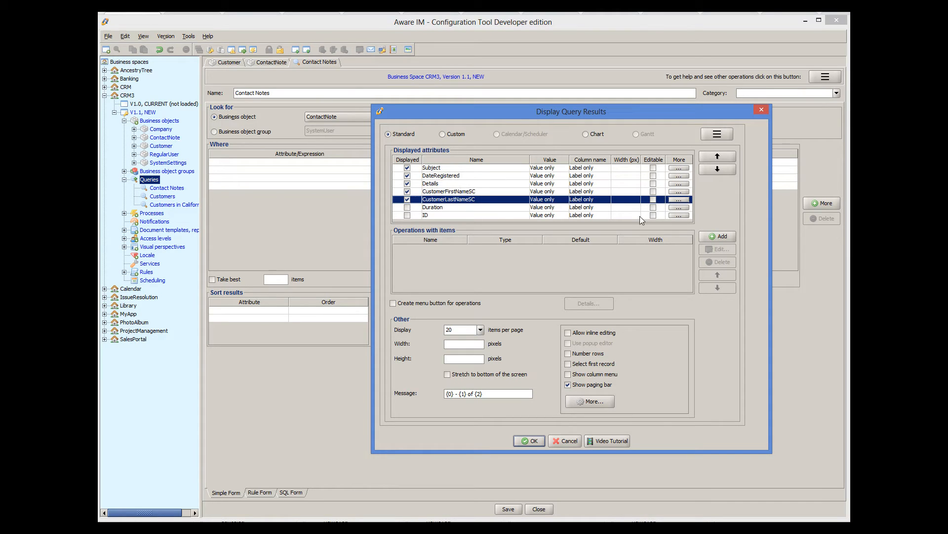
# Add an 'Edit' operation of type Edit Object to the query results
pyautogui.click(717, 236)
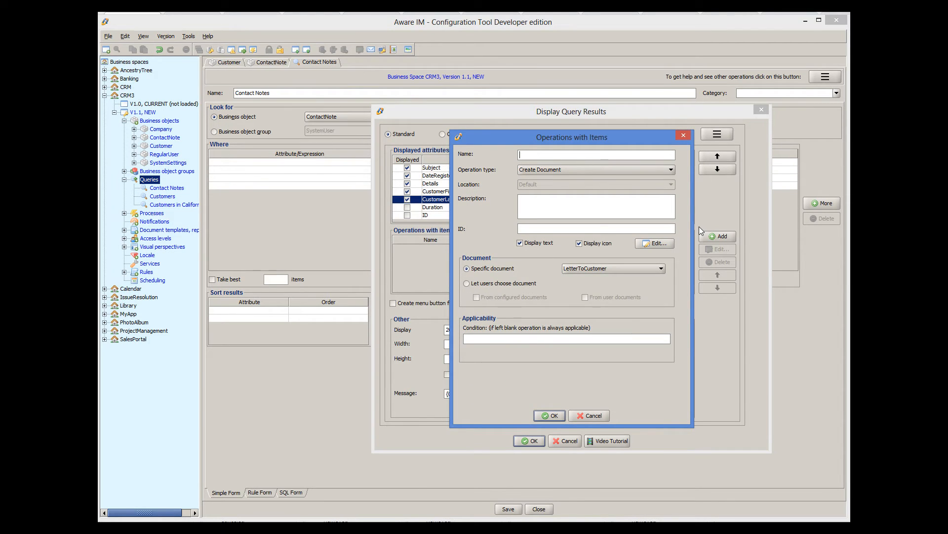
pyautogui.write('Edit')
pyautogui.click(580, 169)
pyautogui.click(551, 201)
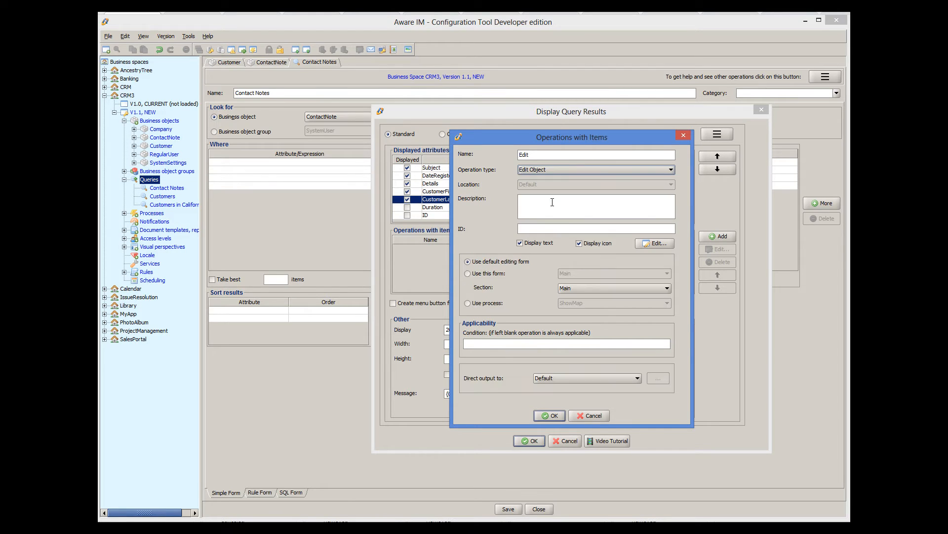
pyautogui.click(555, 414)
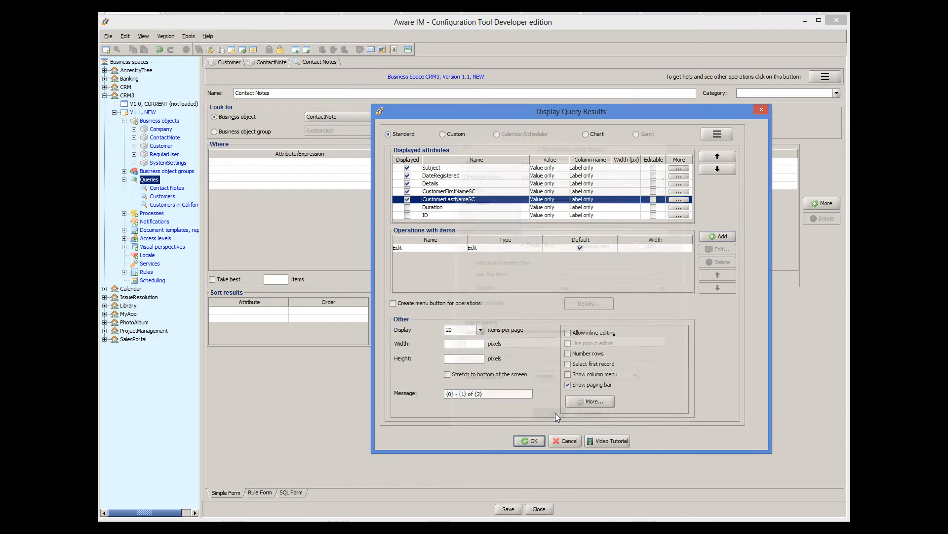
pyautogui.click(526, 441)
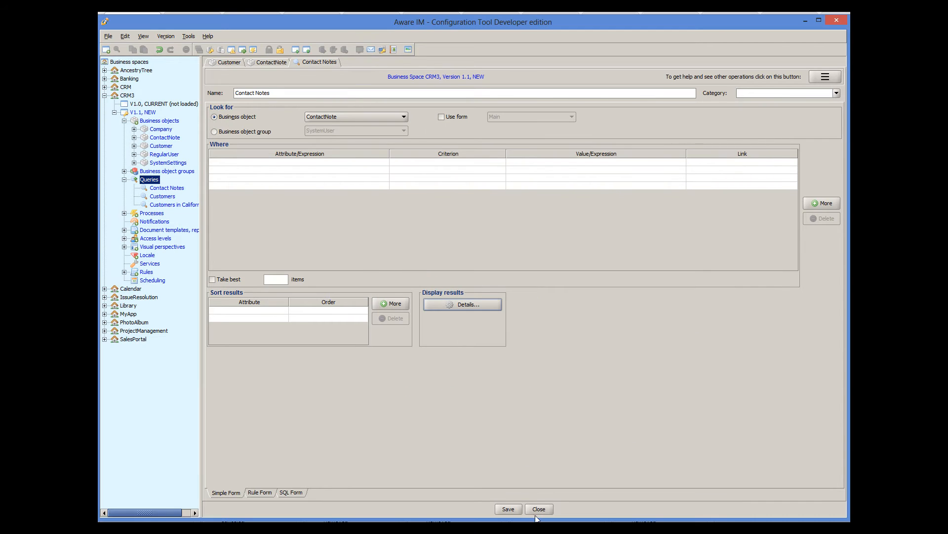
# Save the Contact Notes query and open the Administrator visual perspective
pyautogui.click(509, 509)
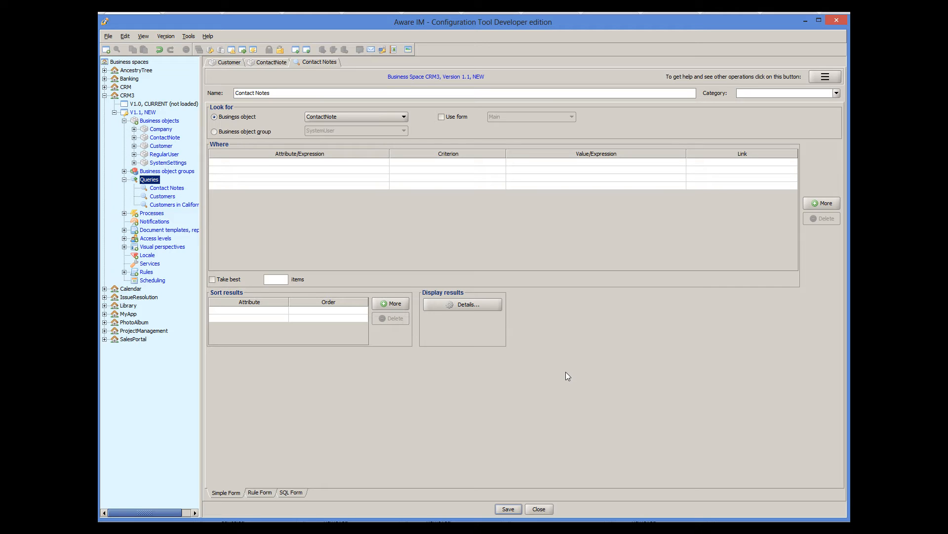
pyautogui.click(124, 247)
pyautogui.click(176, 256)
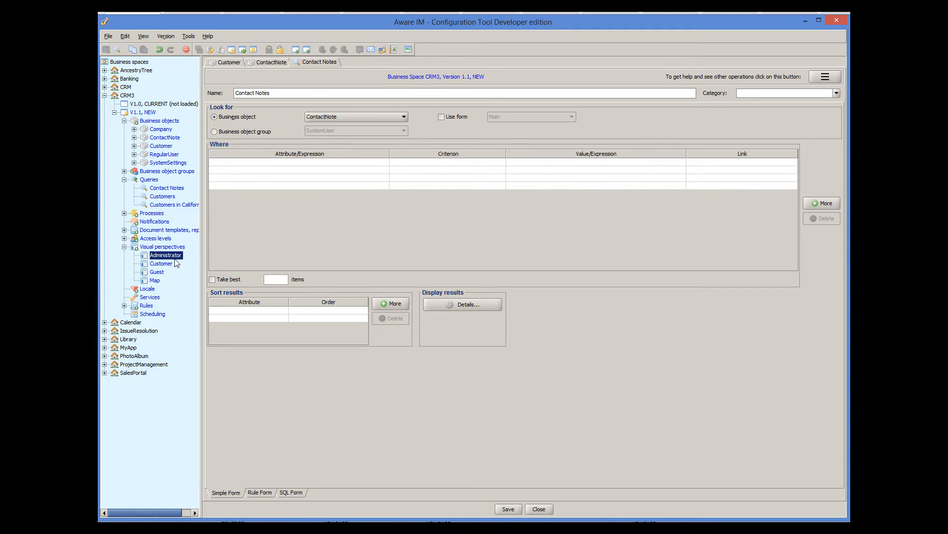
pyautogui.doubleClick(175, 256)
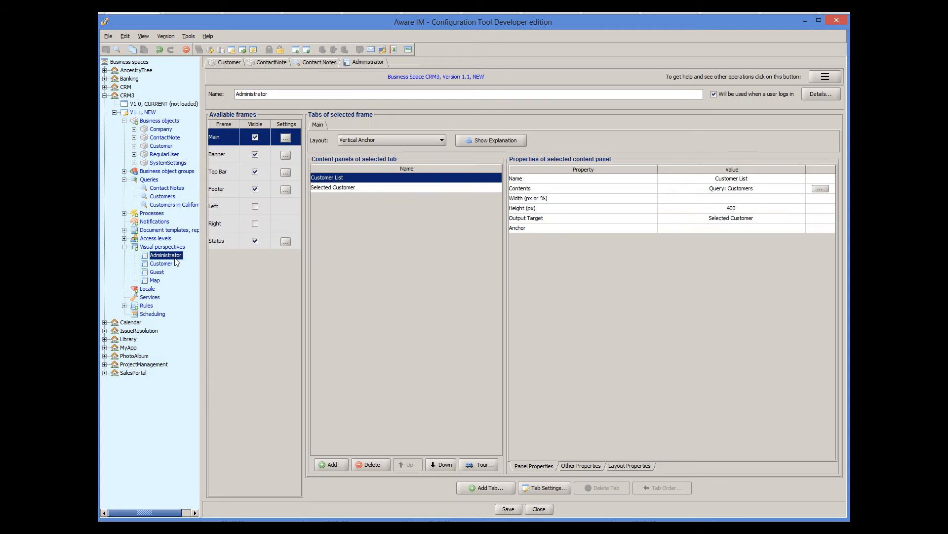
# Add a 'Contact Notes' item to the Top Bar's Main Menu, right after Customers
pyautogui.click(219, 177)
pyautogui.rightClick(336, 151)
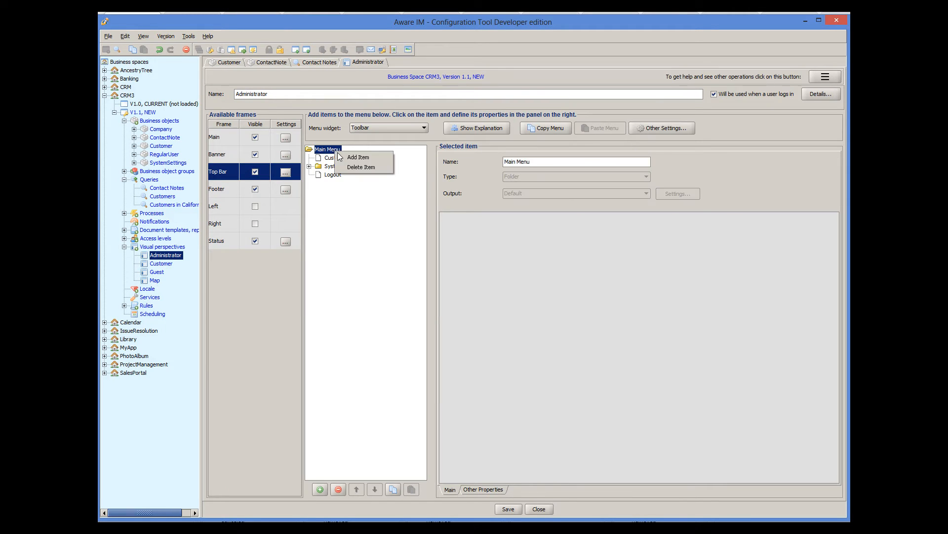
pyautogui.click(357, 157)
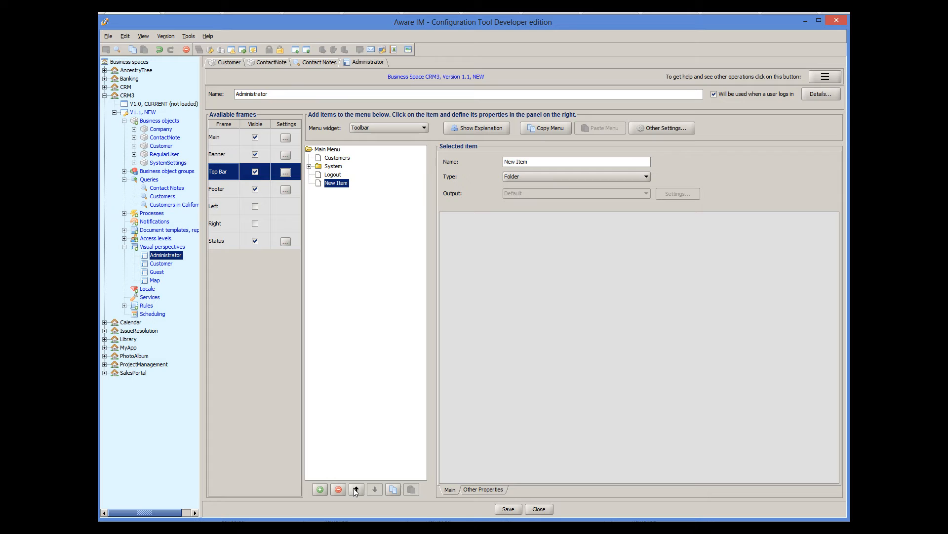
pyautogui.click(356, 489)
pyautogui.click(356, 489)
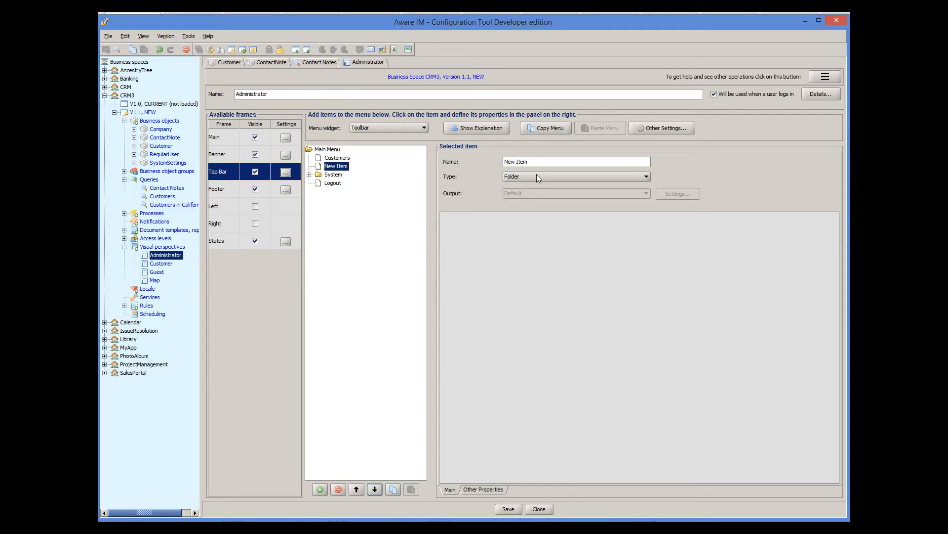
pyautogui.moveTo(532, 162); pyautogui.dragTo(496, 157)
pyautogui.write('Contact Notes')
# Make the menu item run the Contact Notes query and save the perspective
pyautogui.click(588, 176)
pyautogui.scroll(-8, 570, 209)
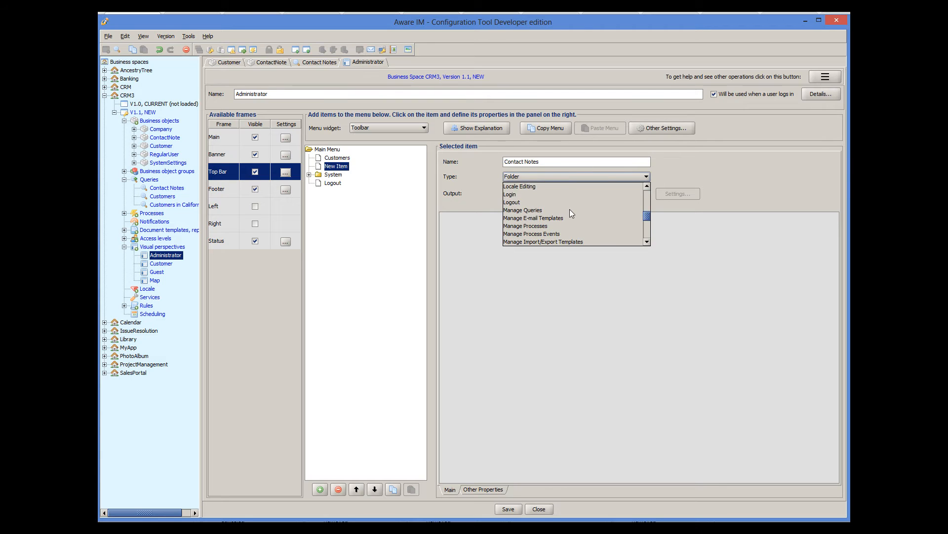
pyautogui.scroll(3, 554, 209)
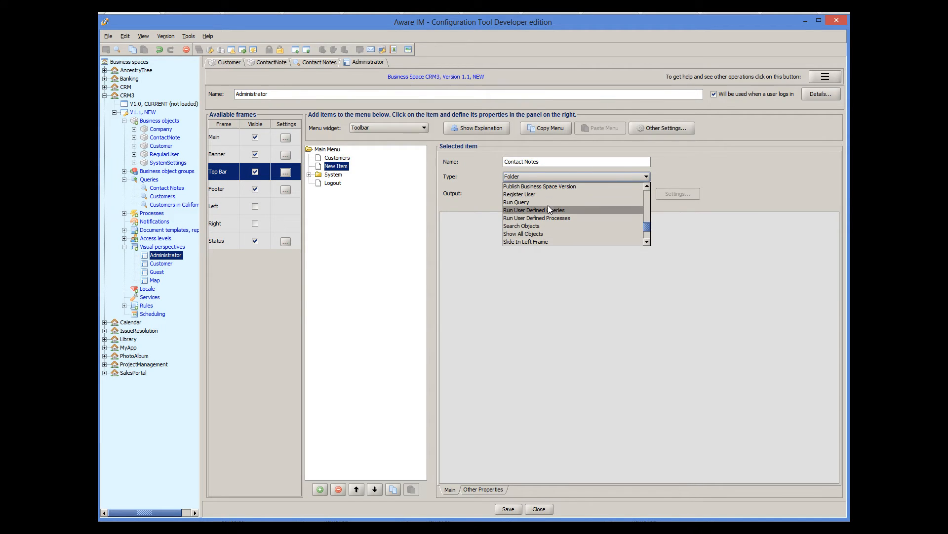
pyautogui.click(547, 208)
pyautogui.click(469, 225)
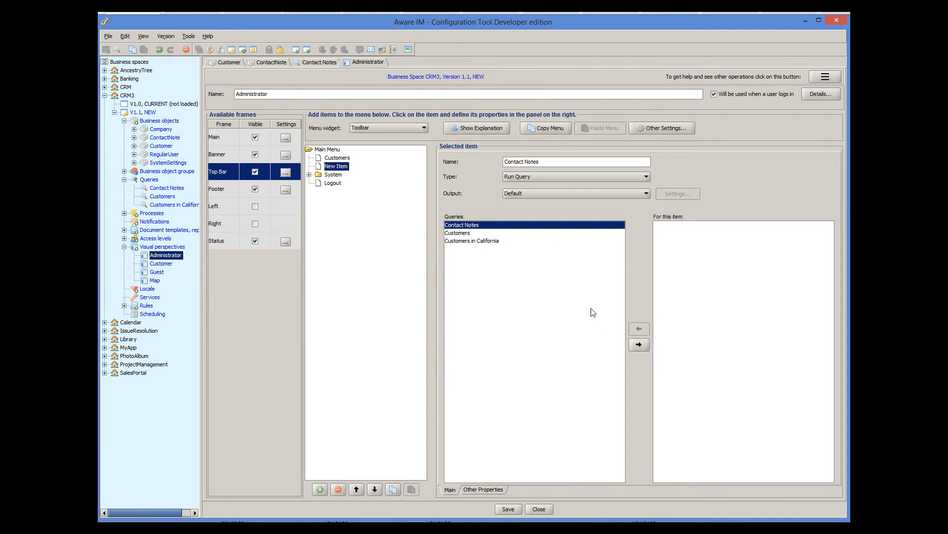
pyautogui.click(640, 344)
pyautogui.click(514, 509)
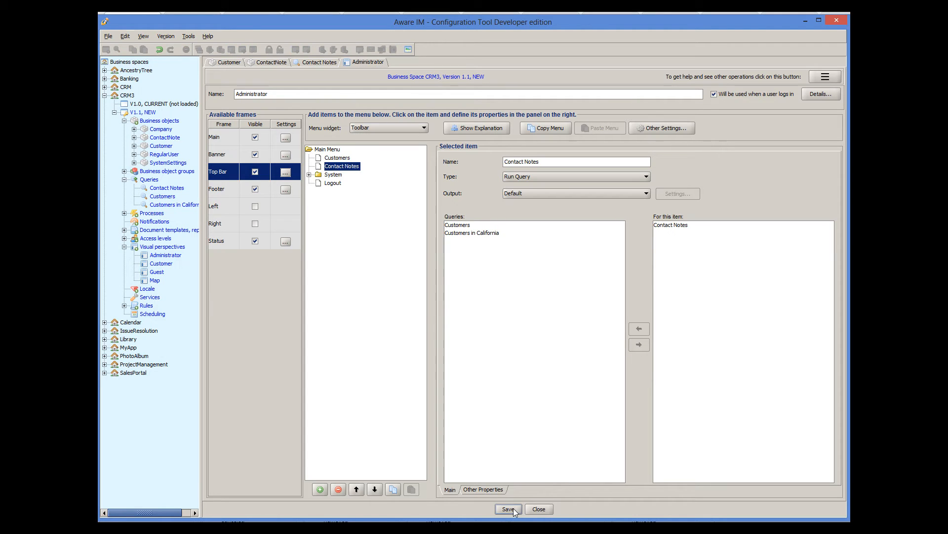
# Save V1.1 and start testing it with the existing data
pyautogui.rightClick(153, 113)
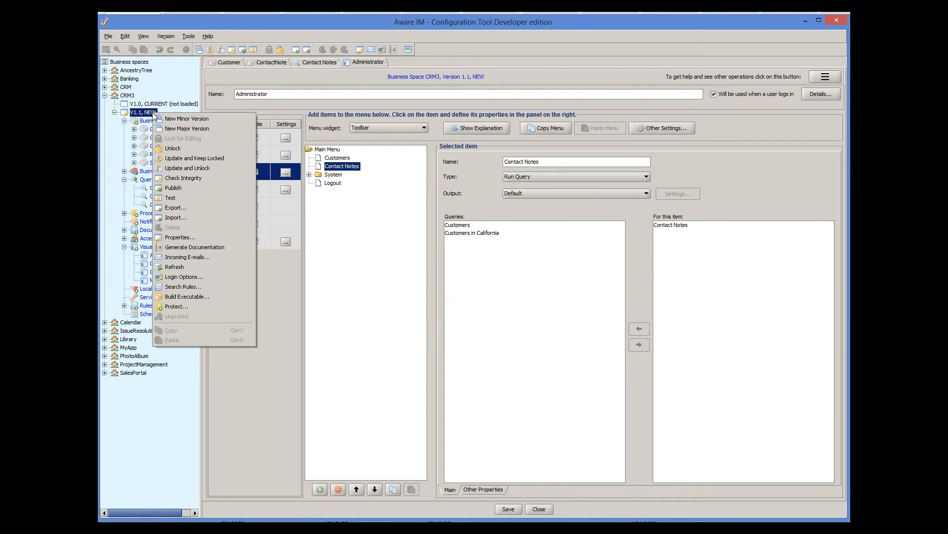
pyautogui.click(170, 198)
pyautogui.click(433, 283)
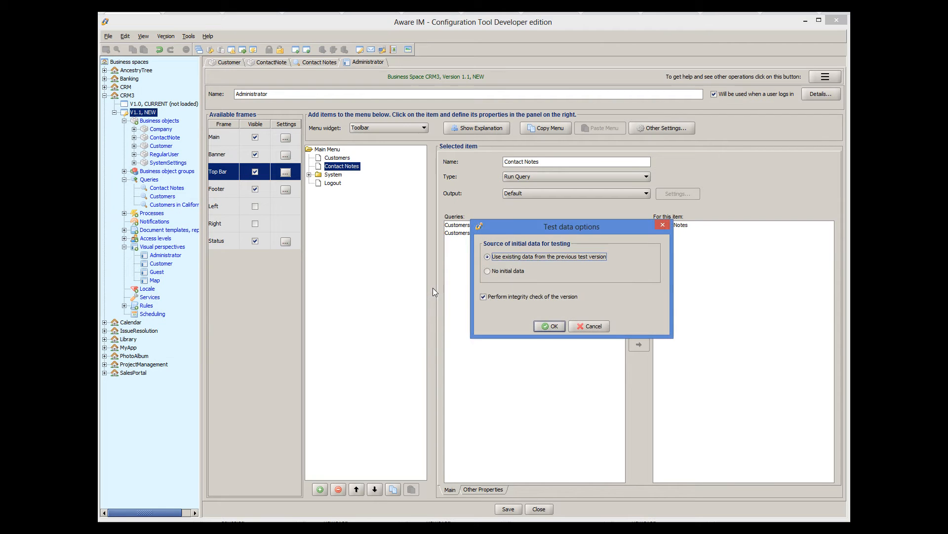
pyautogui.click(548, 326)
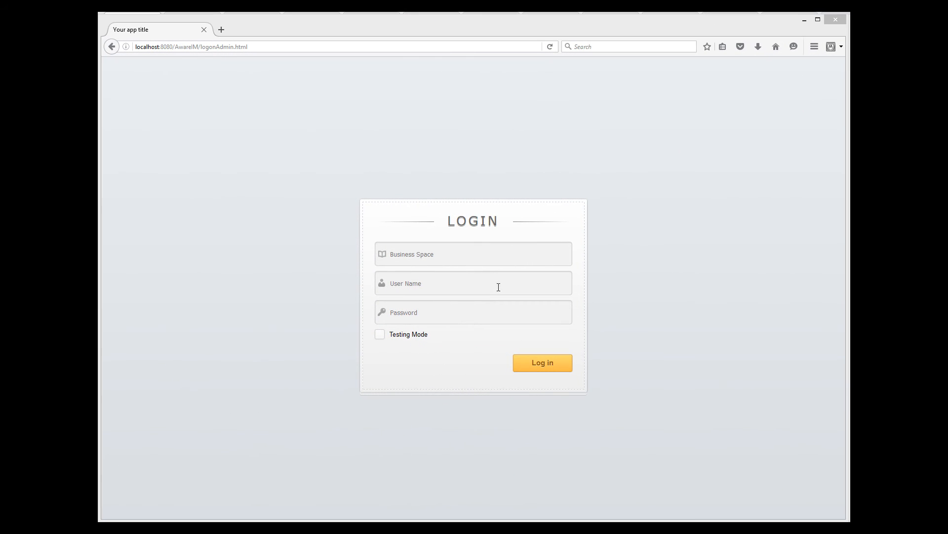
# Log in to business space CRM3 with the administrator user name and password in Testing Mode
pyautogui.click(446, 257)
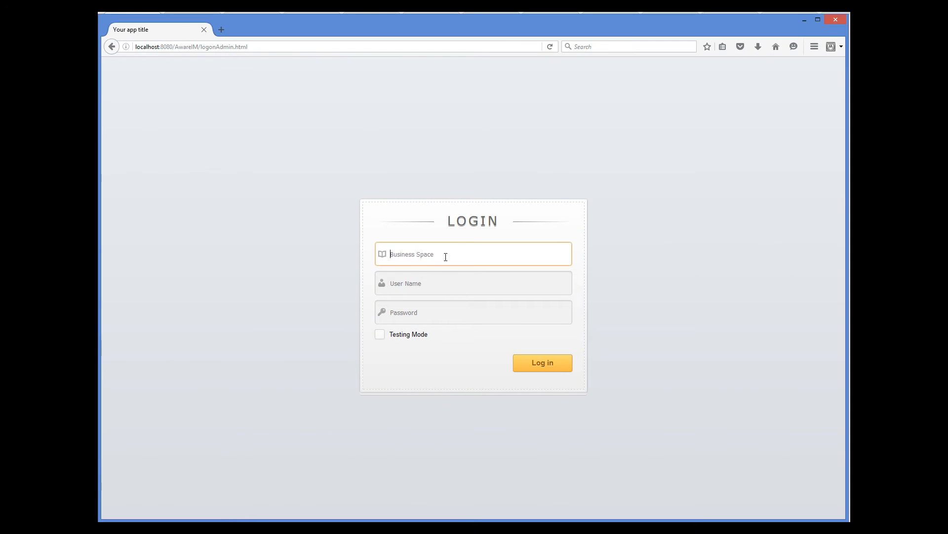
pyautogui.write('CRM')
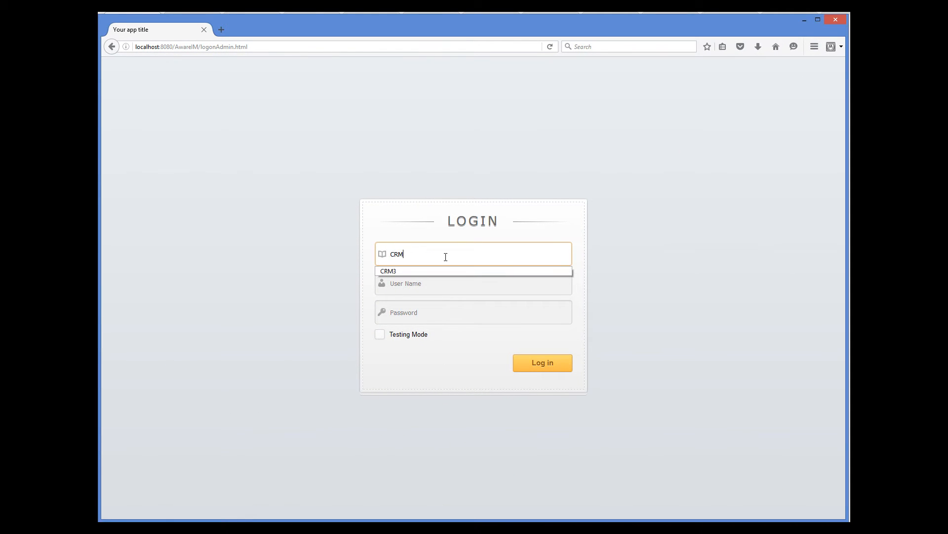
pyautogui.write('3')
pyautogui.press('Tab')
pyautogui.write('admin')
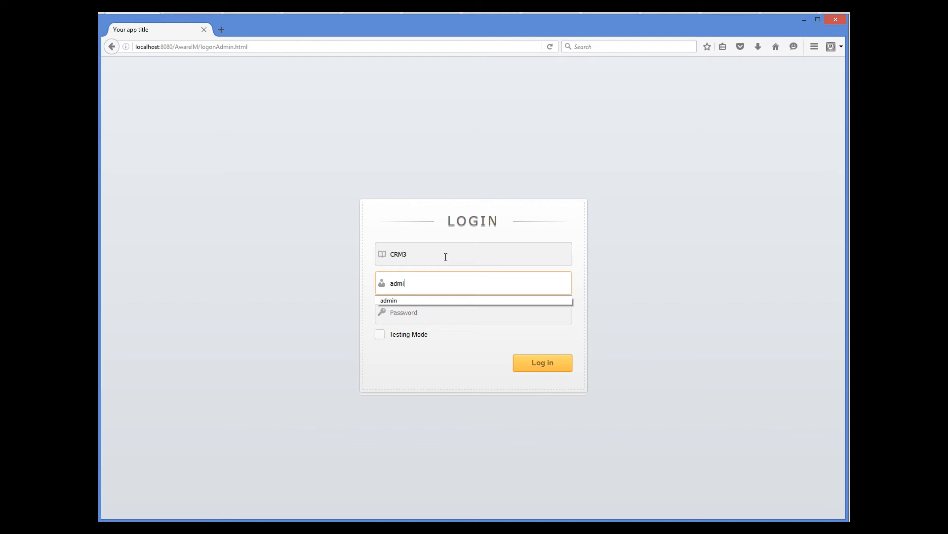
pyautogui.press('Tab')
pyautogui.write('password')
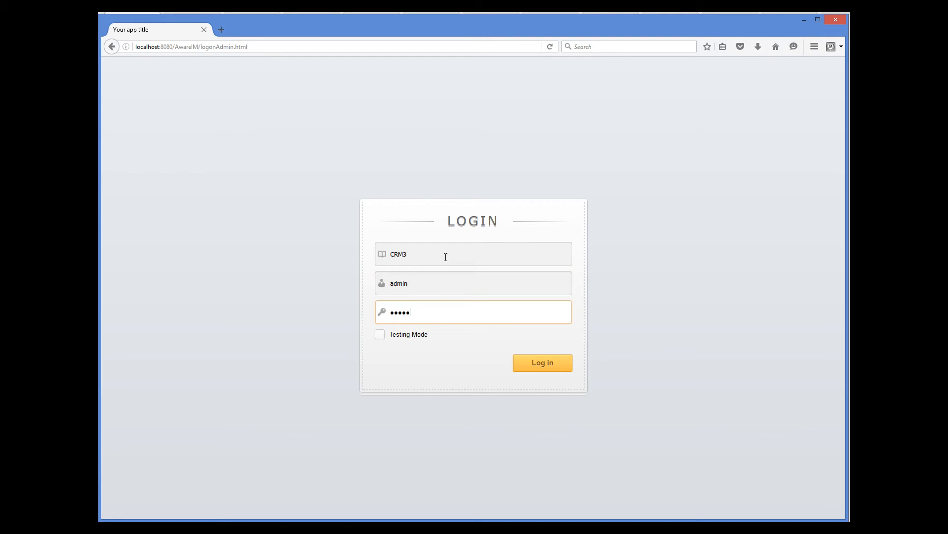
pyautogui.click(380, 334)
pyautogui.click(544, 364)
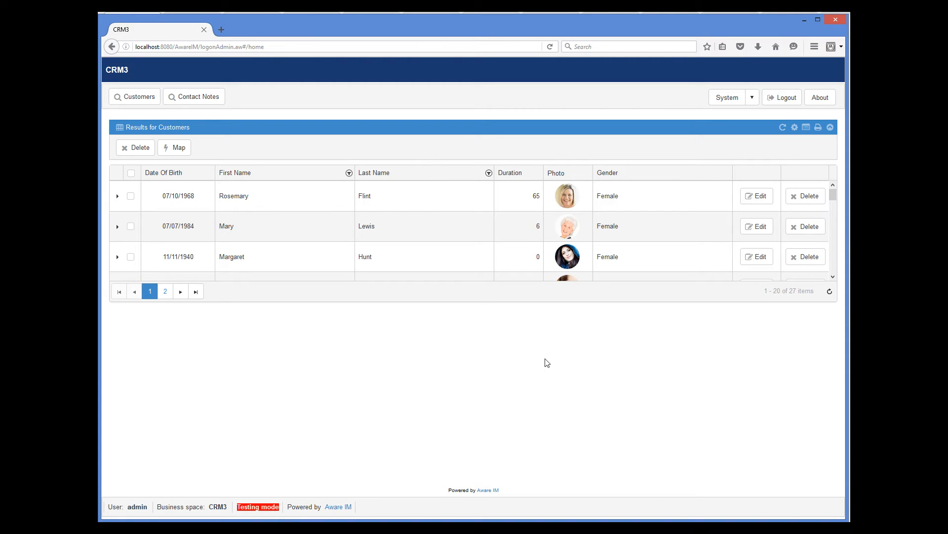
# List the contact notes, sort them by Last Name both ways, then open the Follow-up email note
pyautogui.click(205, 103)
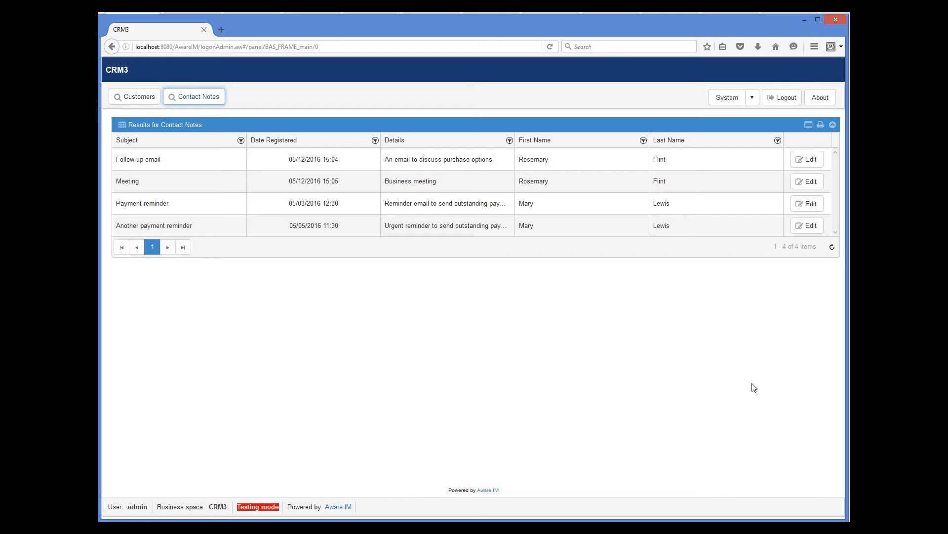
pyautogui.click(723, 142)
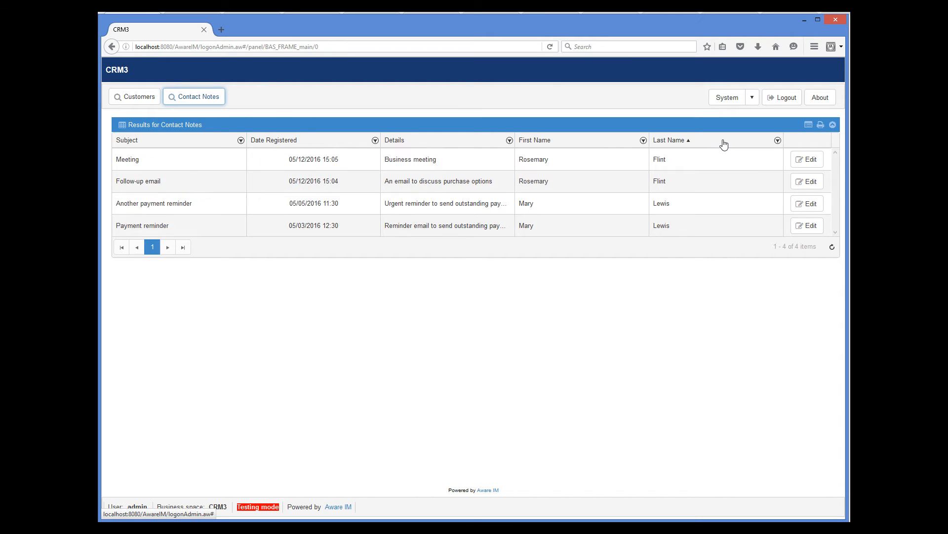
pyautogui.click(724, 143)
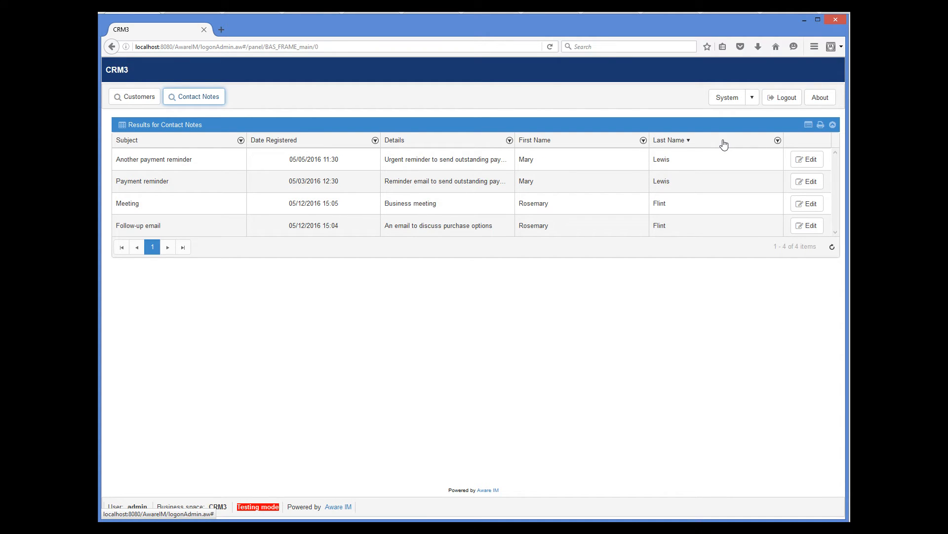
pyautogui.click(724, 143)
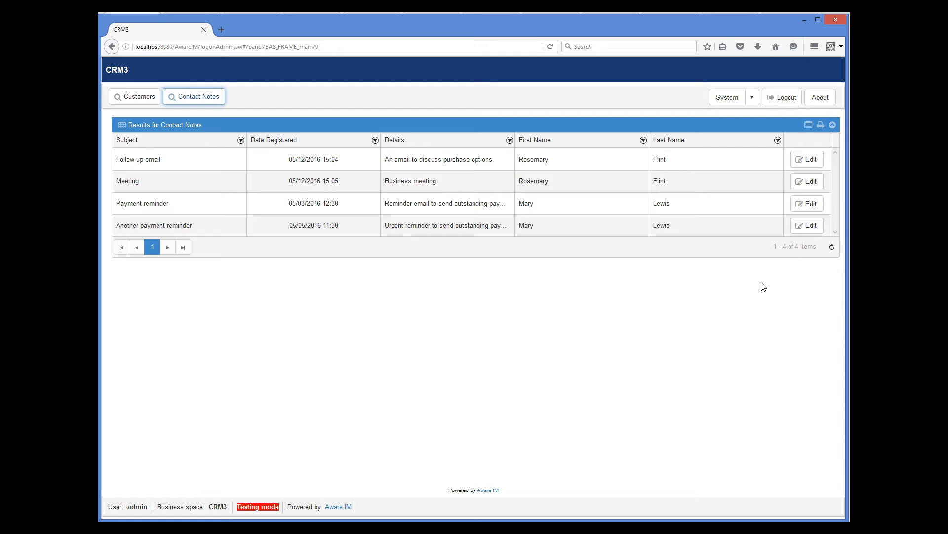
pyautogui.click(810, 160)
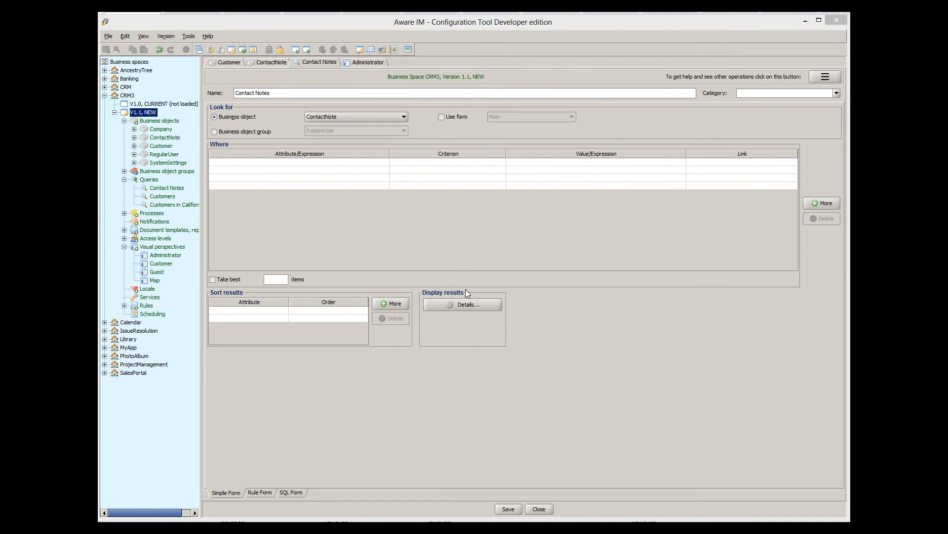
# Enable inline editing in Contact Notes results and make the CustomerLastNameSC column editable
pyautogui.click(467, 305)
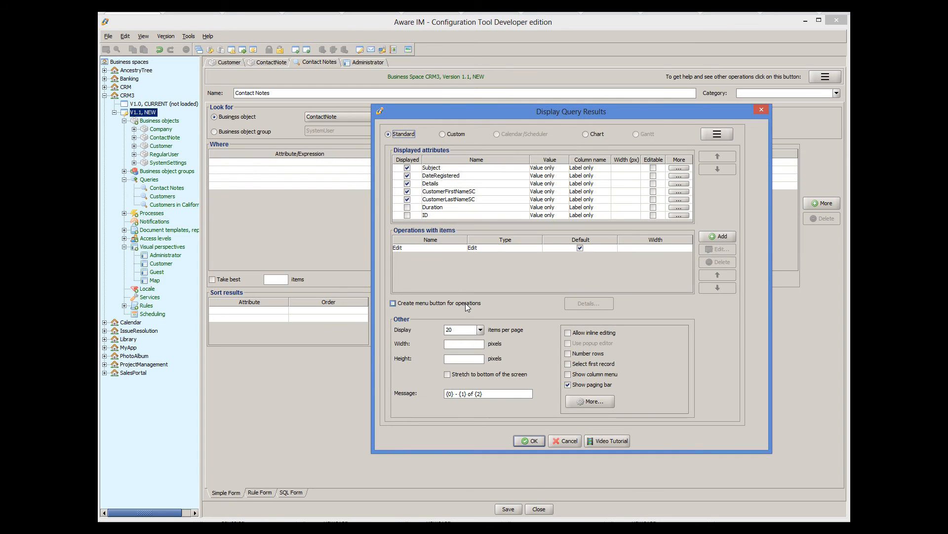
pyautogui.click(608, 333)
pyautogui.click(654, 201)
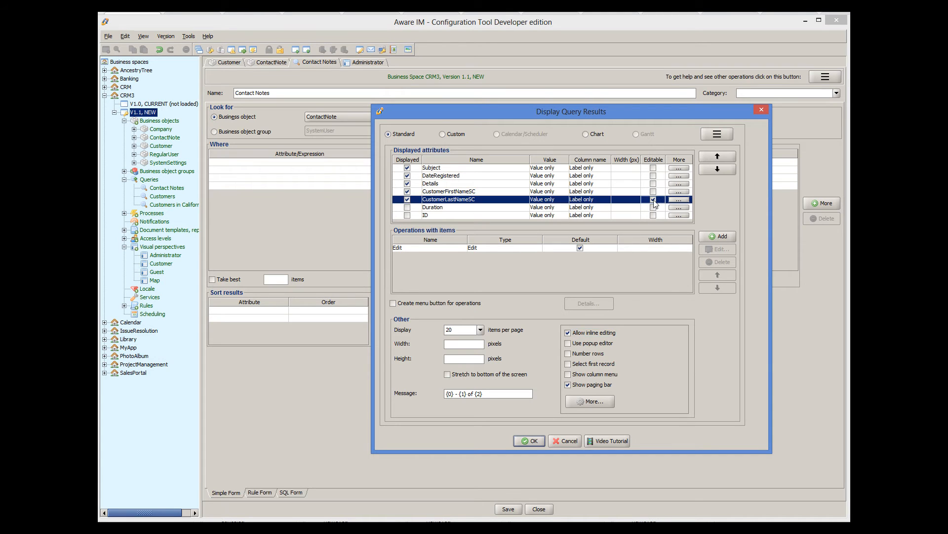
pyautogui.click(530, 441)
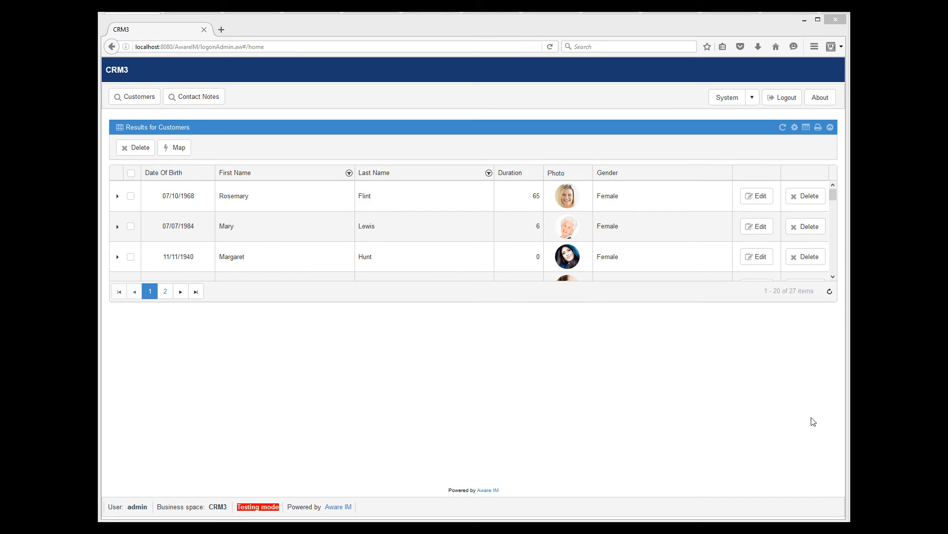
# In CRM3's Contact Notes, change the Follow-up email note's last name inline from the surname drop-down
pyautogui.click(210, 97)
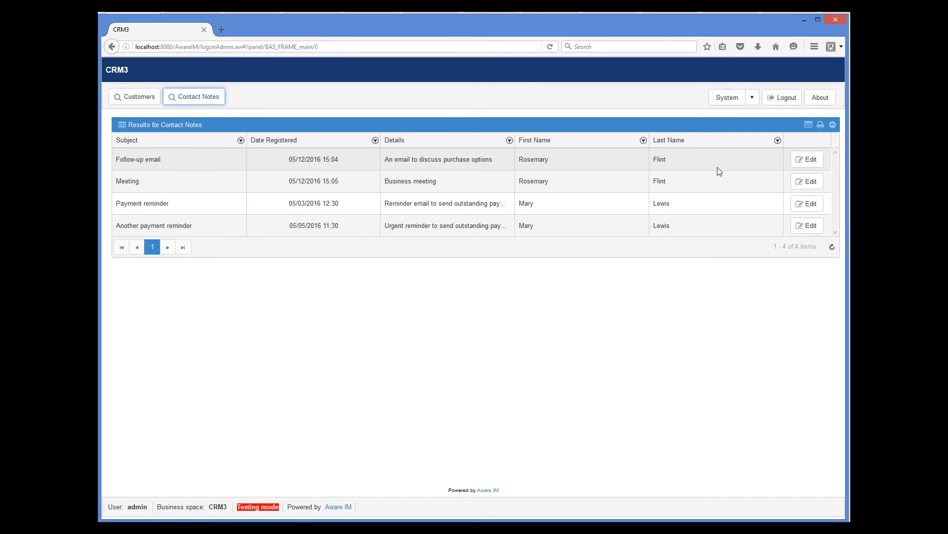
pyautogui.click(720, 160)
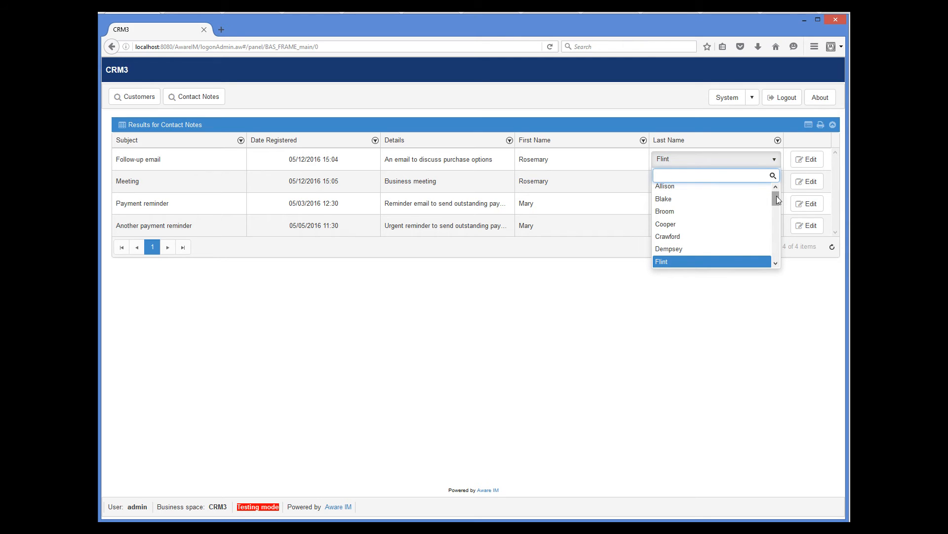
pyautogui.moveTo(777, 195)
pyautogui.mouseDown()
pyautogui.moveTo(775, 241)
pyautogui.moveTo(780, 201)
pyautogui.mouseUp()
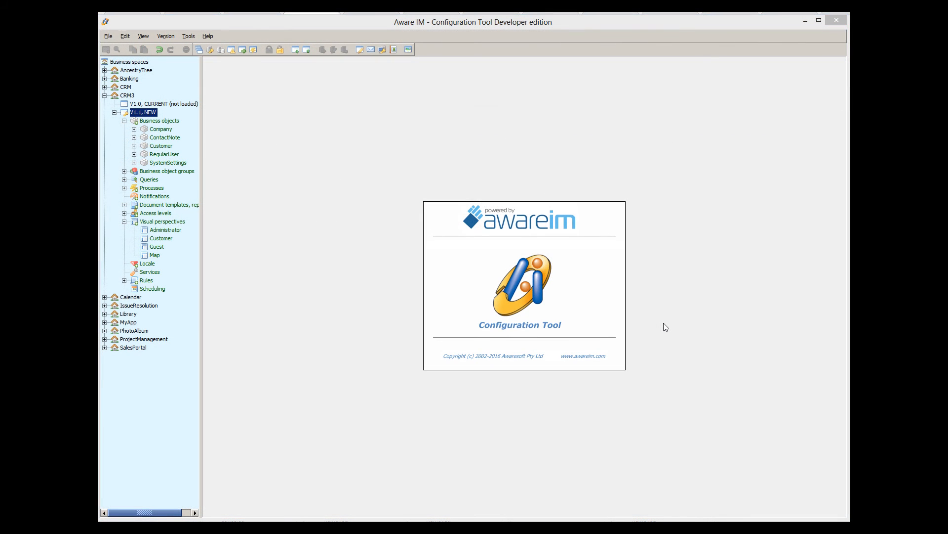
# Create a business object named Product with a single Plain Text attribute called Name
pyautogui.rightClick(168, 121)
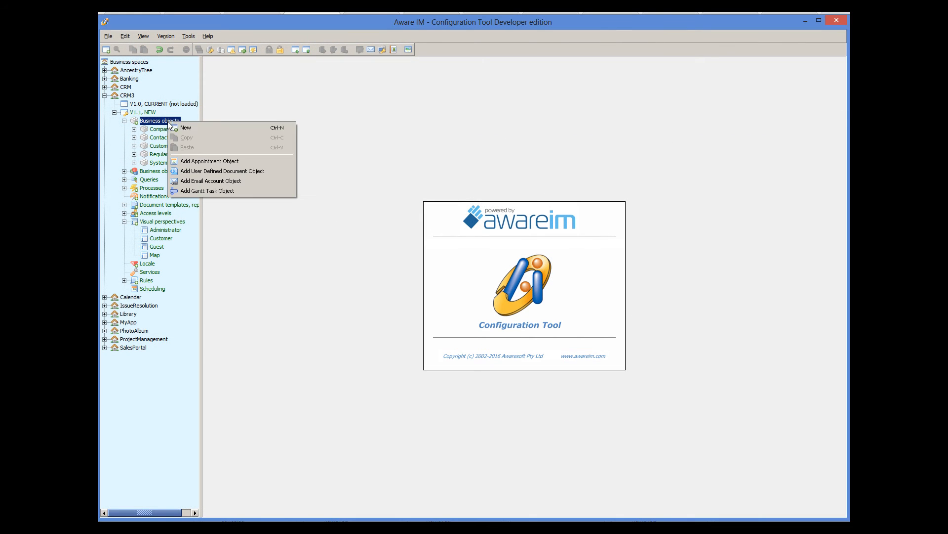
pyautogui.click(176, 128)
pyautogui.write('P')
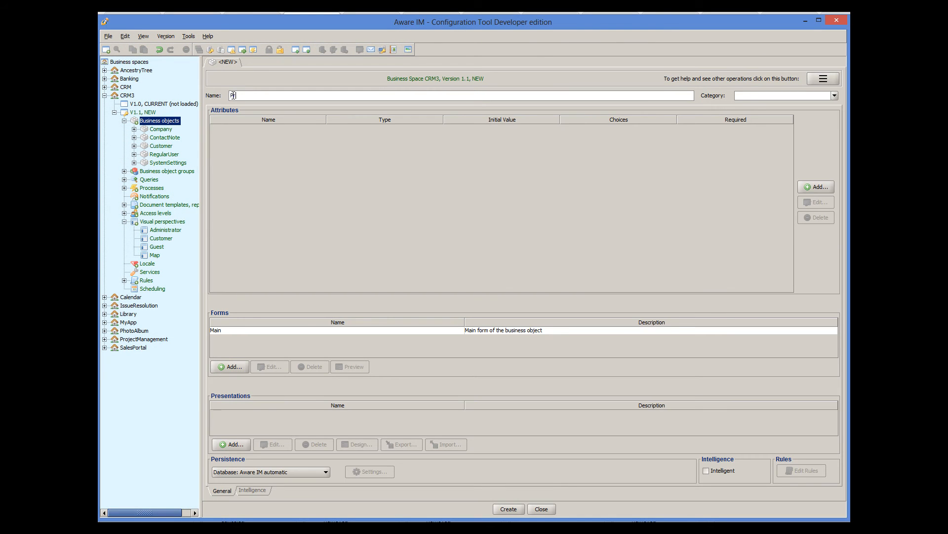
pyautogui.write('roduct')
pyautogui.click(817, 188)
pyautogui.write('Name')
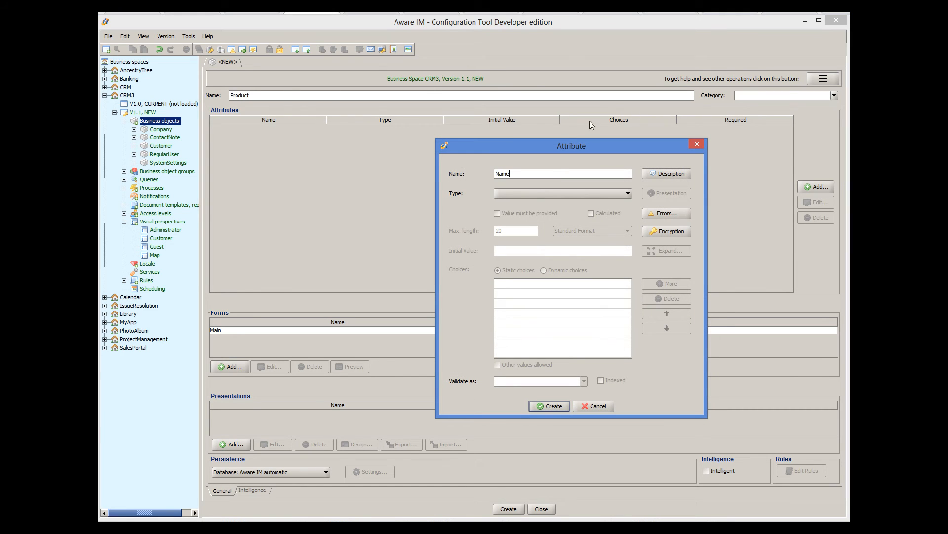
pyautogui.click(528, 193)
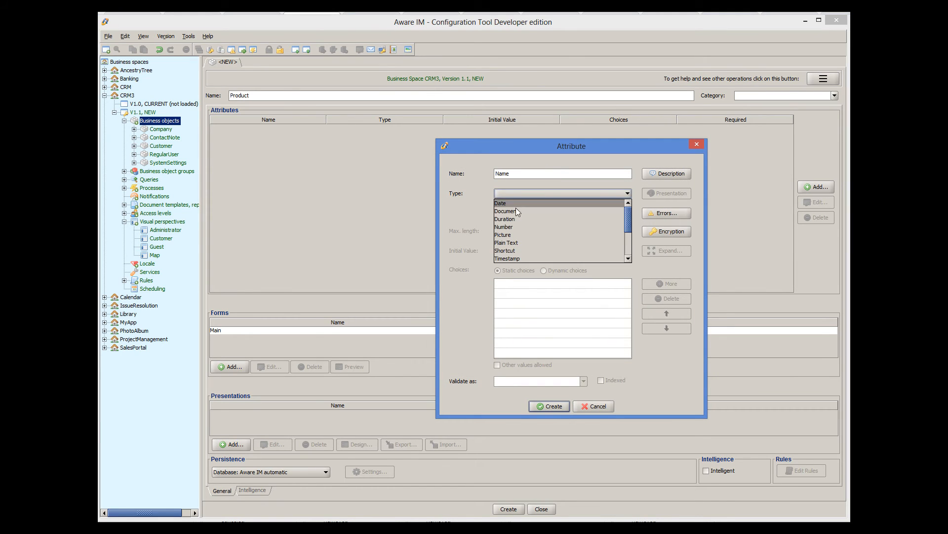
pyautogui.click(515, 243)
pyautogui.click(541, 407)
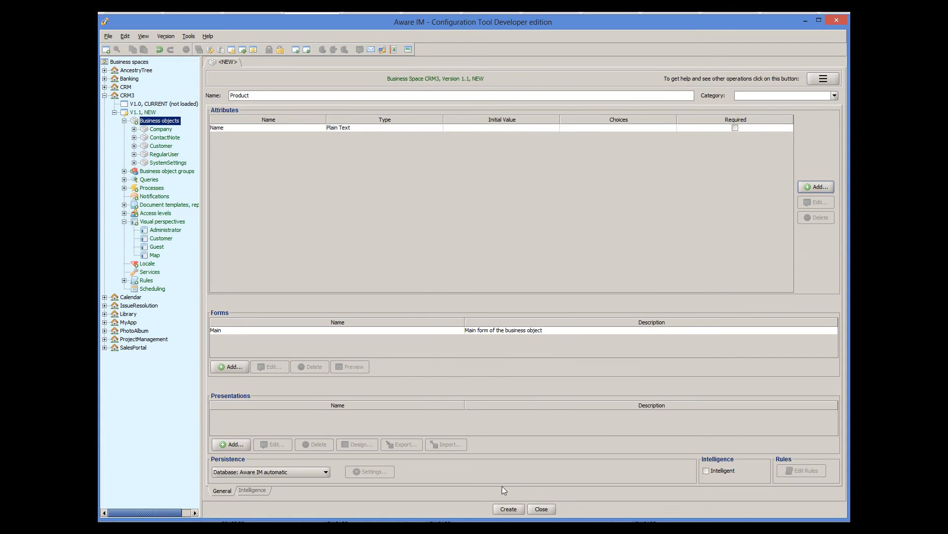
pyautogui.click(508, 509)
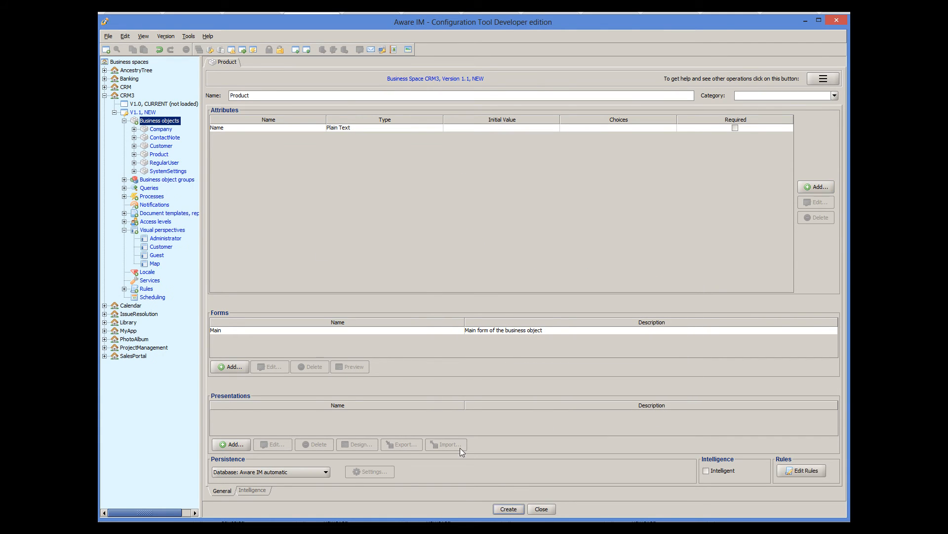
# Start a new LineItem business object with a Number attribute named Quantity
pyautogui.rightClick(164, 122)
pyautogui.click(189, 127)
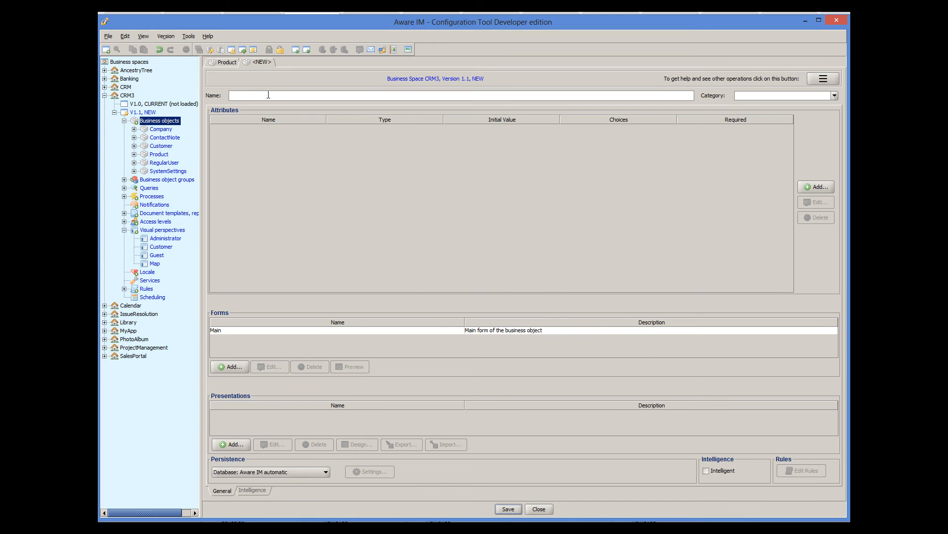
pyautogui.write('LineItem')
pyautogui.click(816, 187)
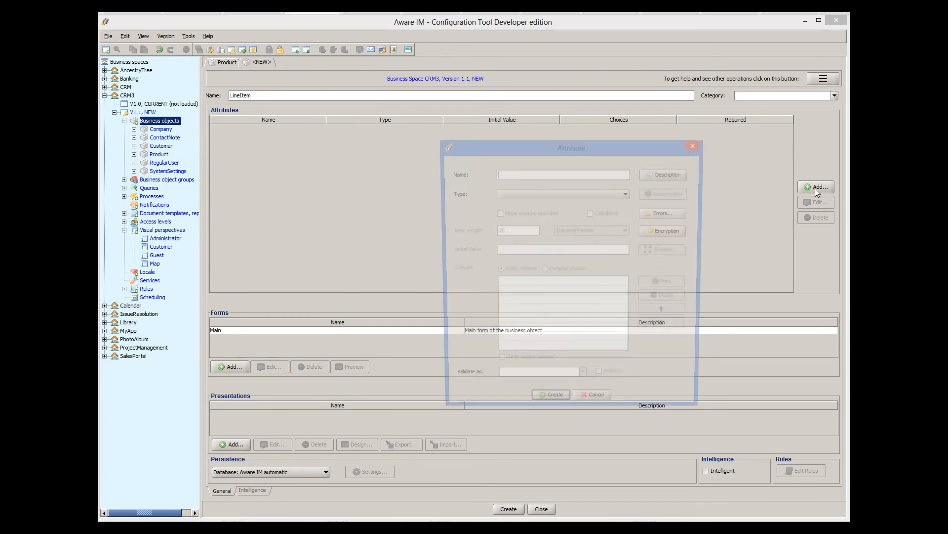
pyautogui.write('Quantity')
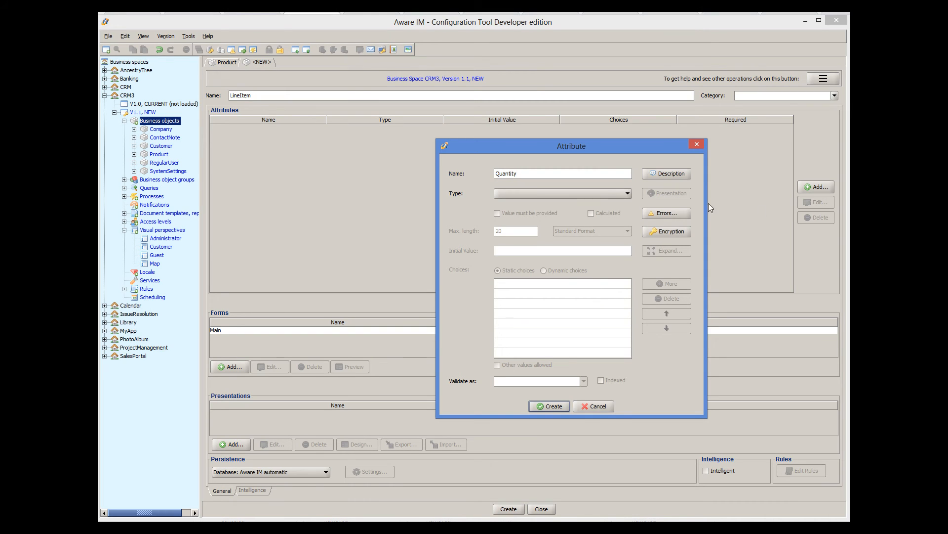
pyautogui.click(568, 193)
pyautogui.click(559, 228)
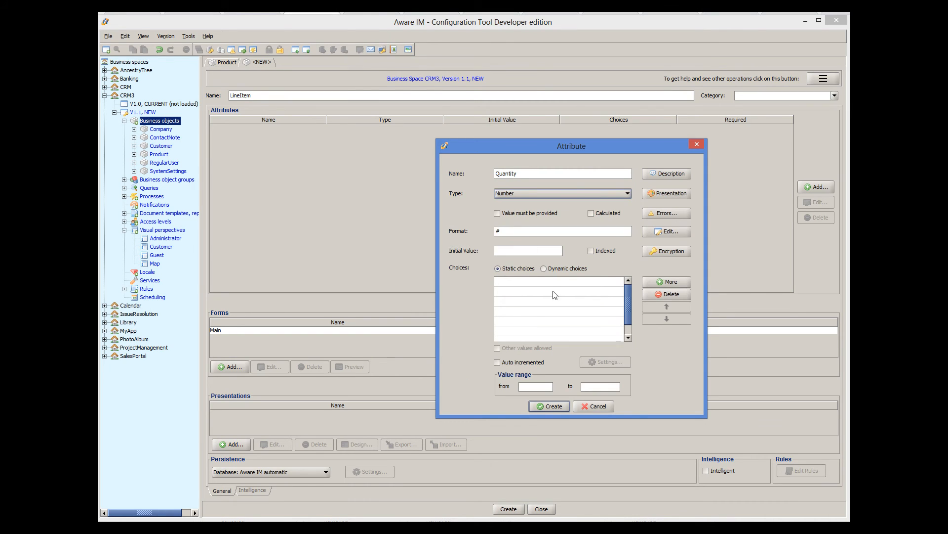
pyautogui.click(546, 406)
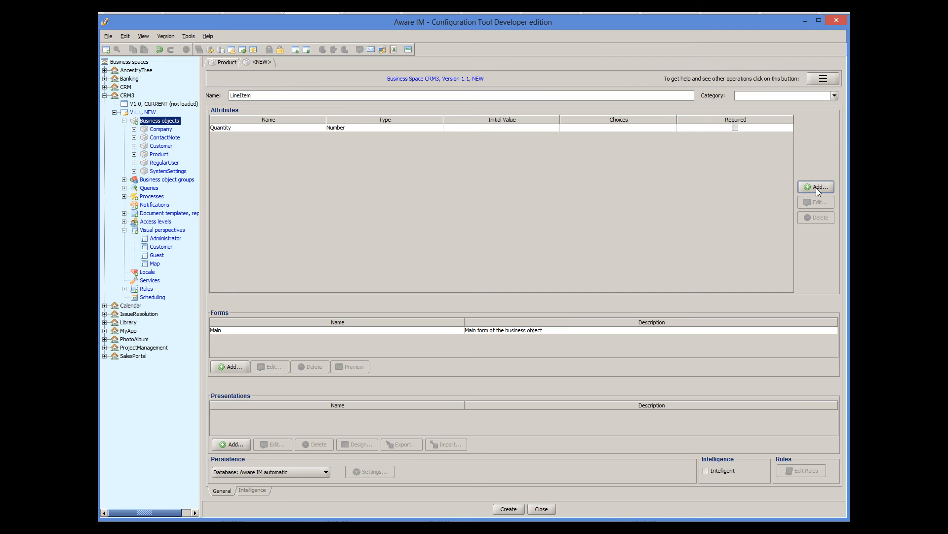
# Add a Product attribute of type Product to LineItem and create the object
pyautogui.click(816, 187)
pyautogui.write('Prod')
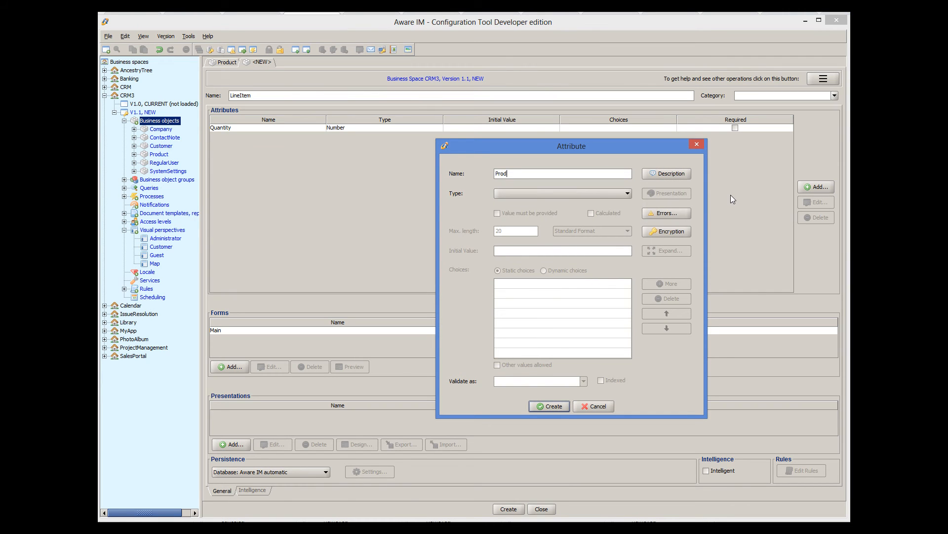
pyautogui.write('uct')
pyautogui.click(549, 195)
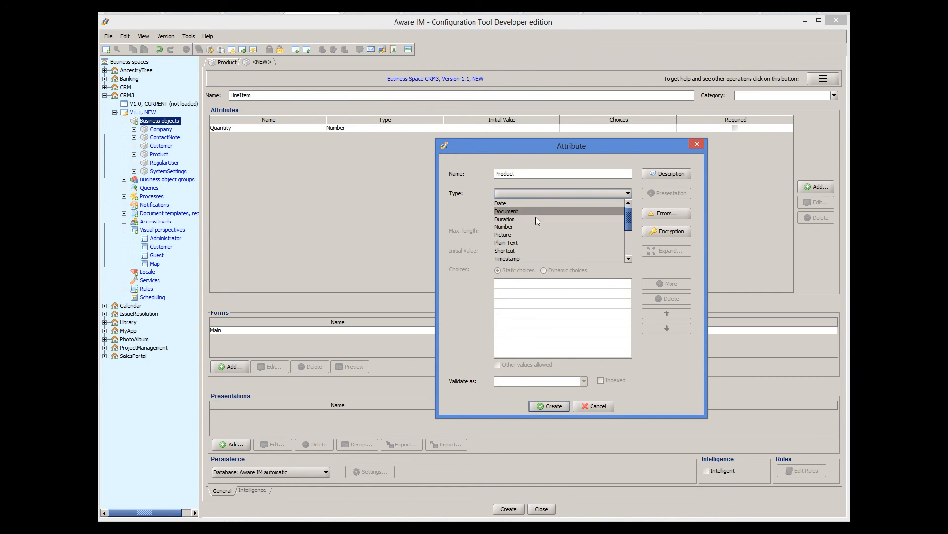
pyautogui.scroll(-2, 535, 216)
pyautogui.scroll(-2, 528, 237)
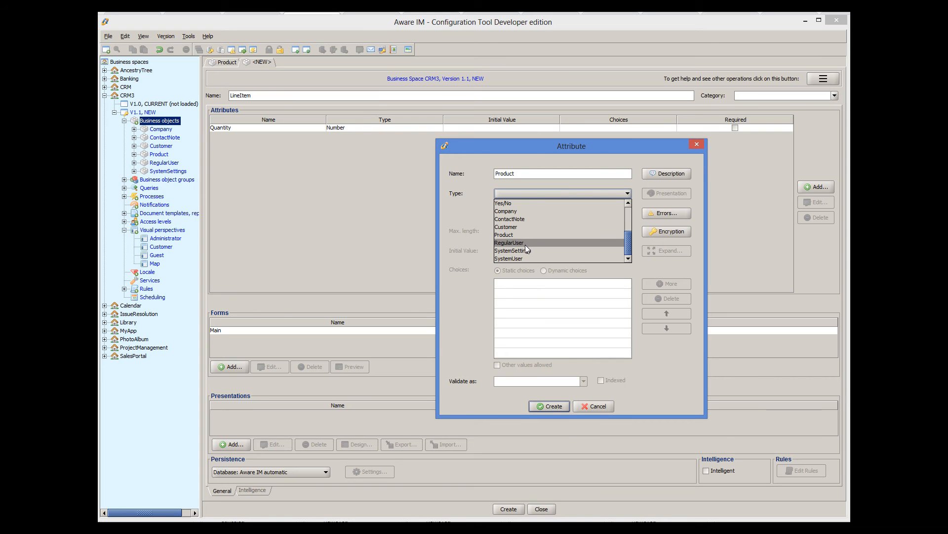
pyautogui.click(521, 238)
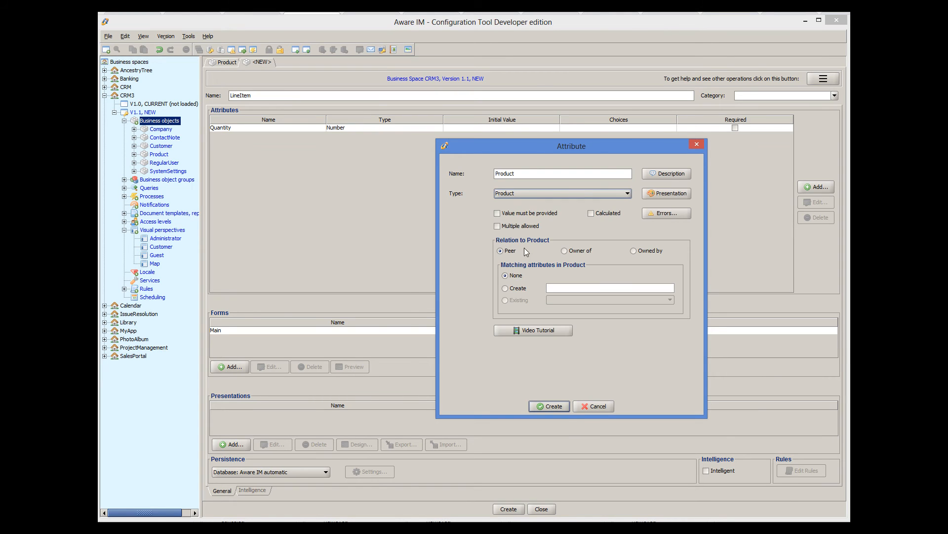
pyautogui.click(550, 406)
pyautogui.click(516, 510)
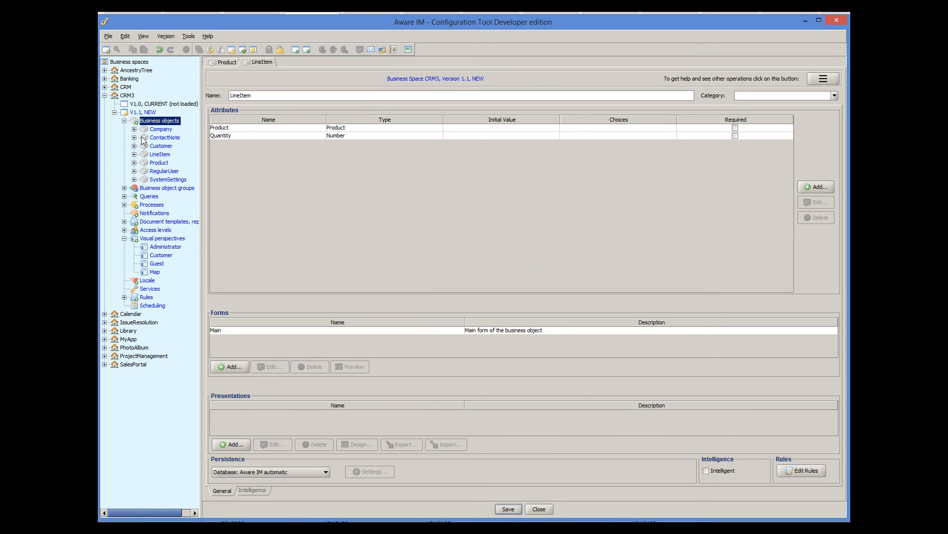
# Start a new PurchaseOrder business object with a Plain Text OrderNo attribute
pyautogui.rightClick(168, 121)
pyautogui.click(194, 124)
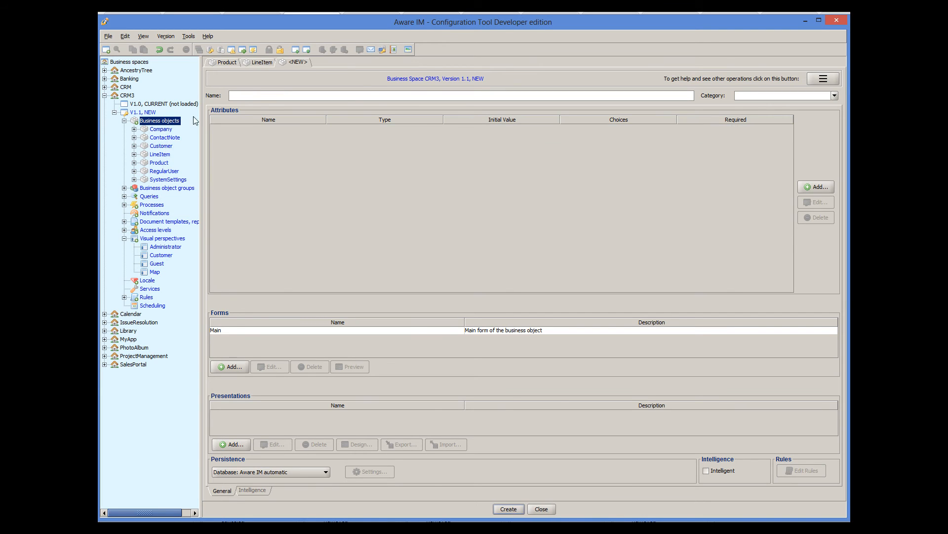
pyautogui.click(247, 97)
pyautogui.write('PurchaseOrder')
pyautogui.click(815, 186)
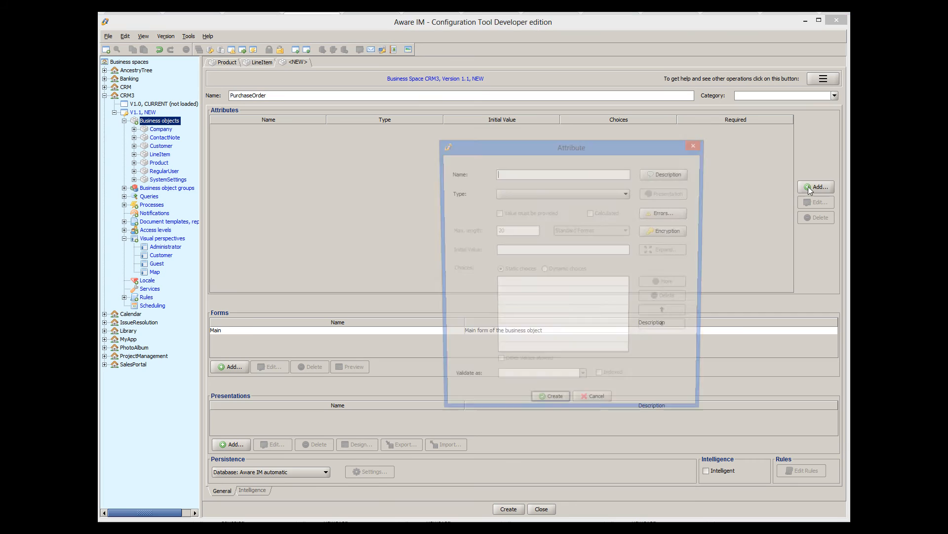
pyautogui.write('OrderNo')
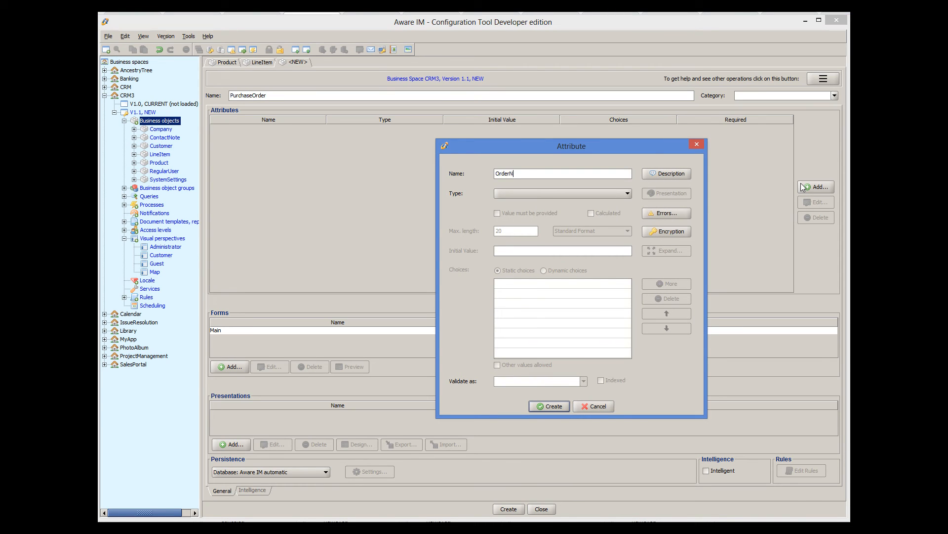
pyautogui.click(595, 194)
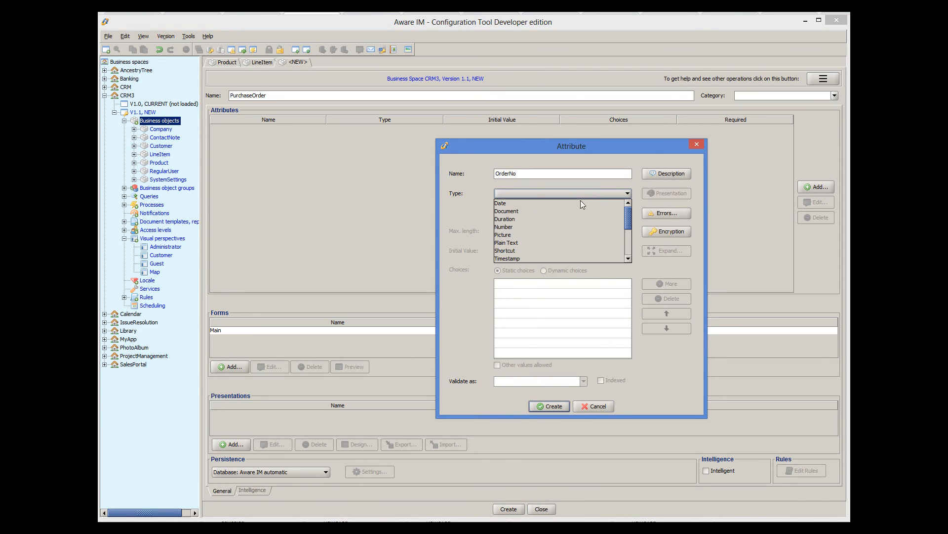
pyautogui.click(541, 241)
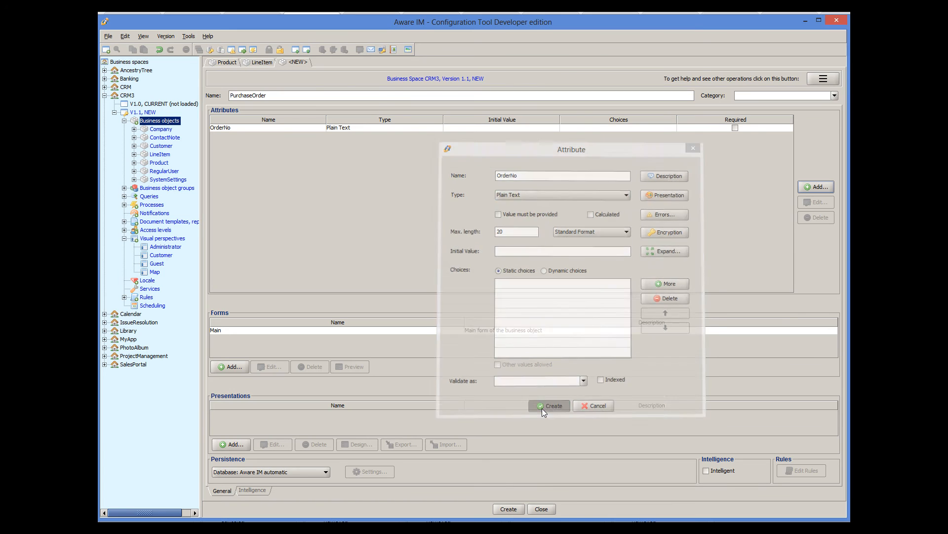
pyautogui.click(541, 408)
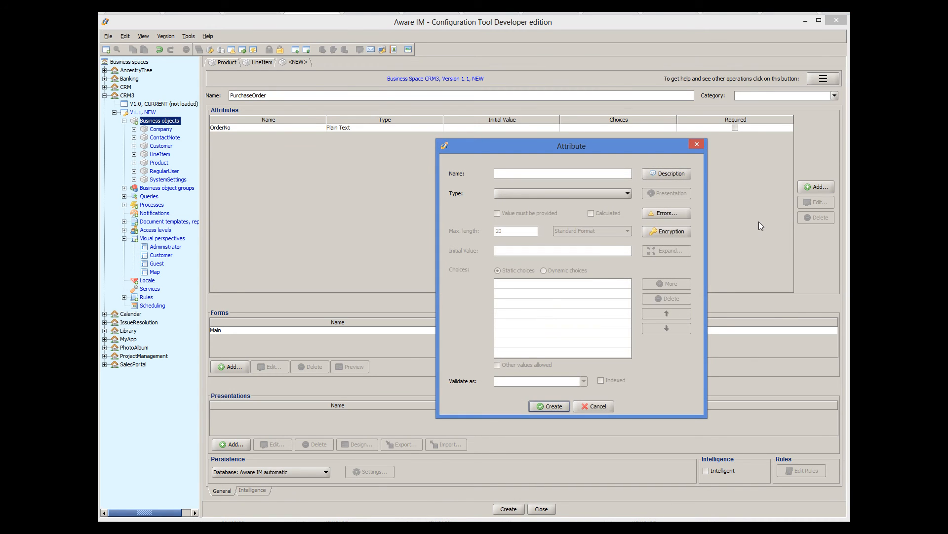
# Add a LineItems attribute of type LineItem allowing multiple values, and create PurchaseOrder
pyautogui.write('LineItems')
pyautogui.click(597, 194)
pyautogui.scroll(-3, 591, 236)
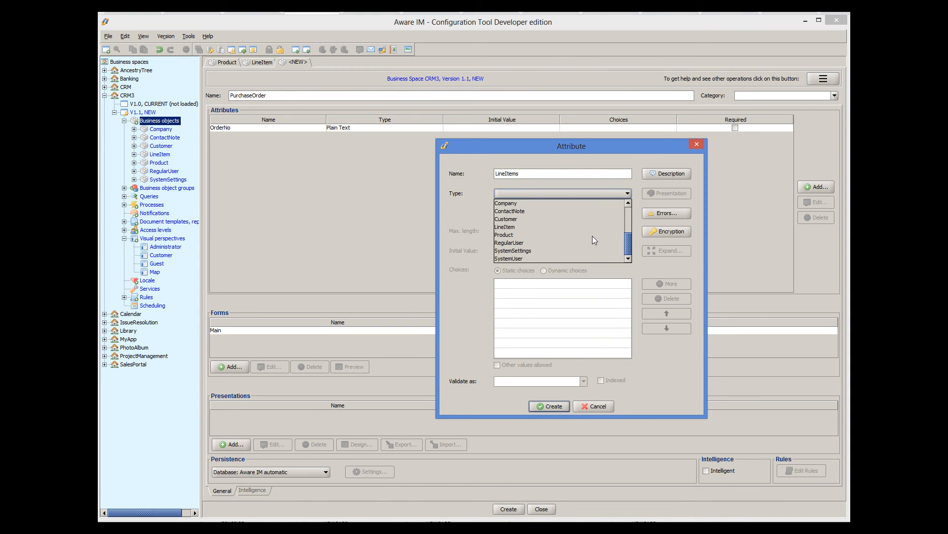
pyautogui.click(552, 226)
pyautogui.click(515, 228)
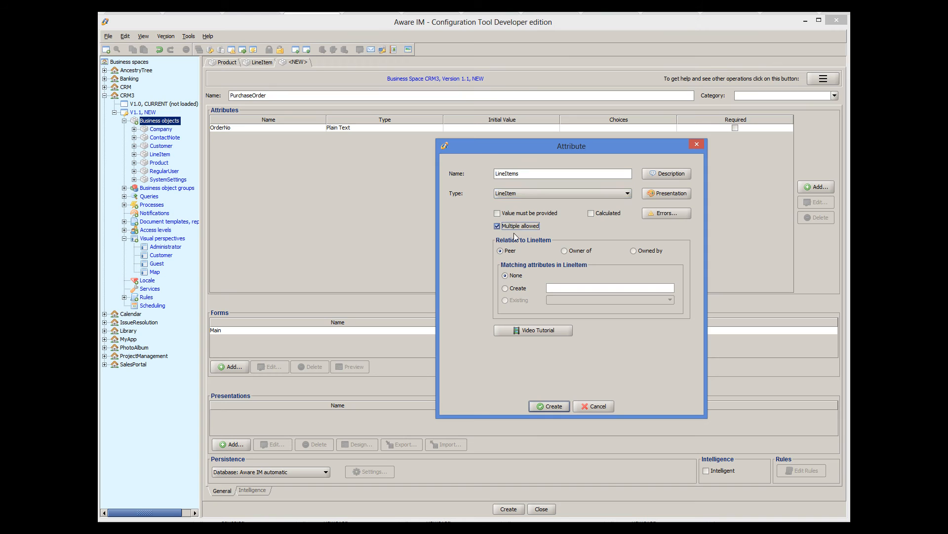
pyautogui.click(549, 406)
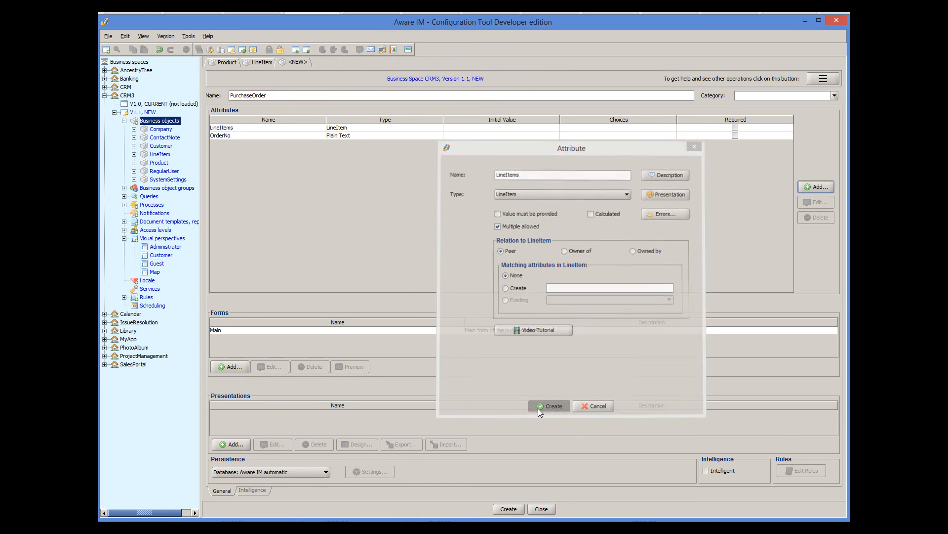
pyautogui.click(508, 509)
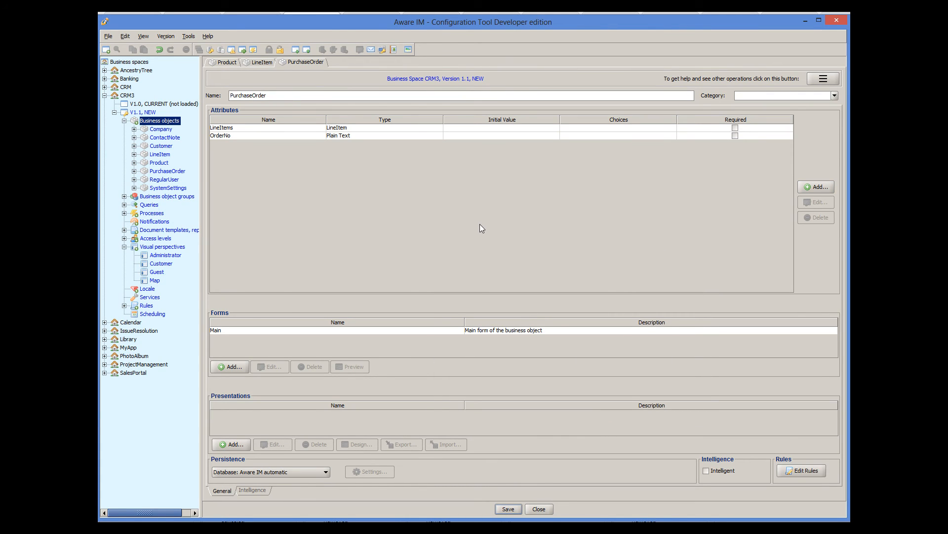
# Allow inline editing on PurchaseOrder's LineItems table, show Quantity as displayed and editable, and save
pyautogui.doubleClick(341, 127)
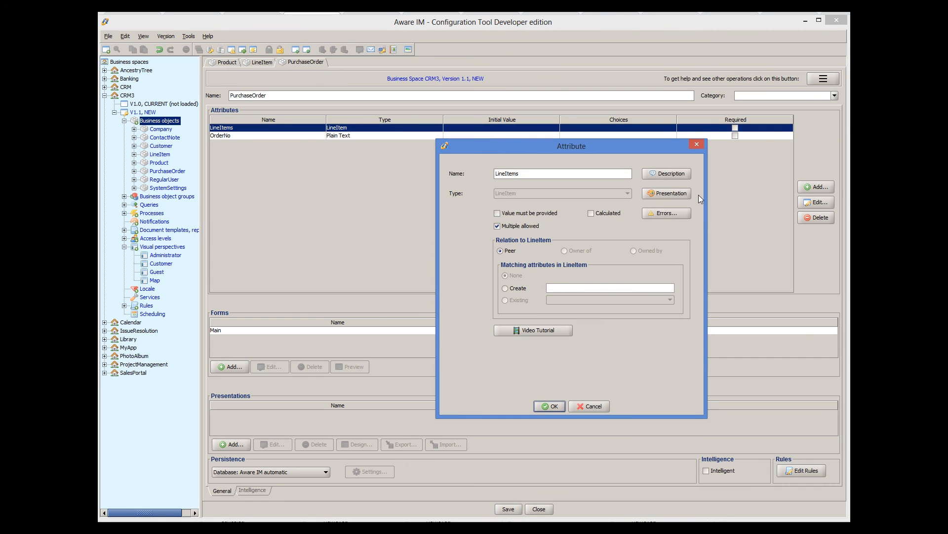
pyautogui.click(677, 196)
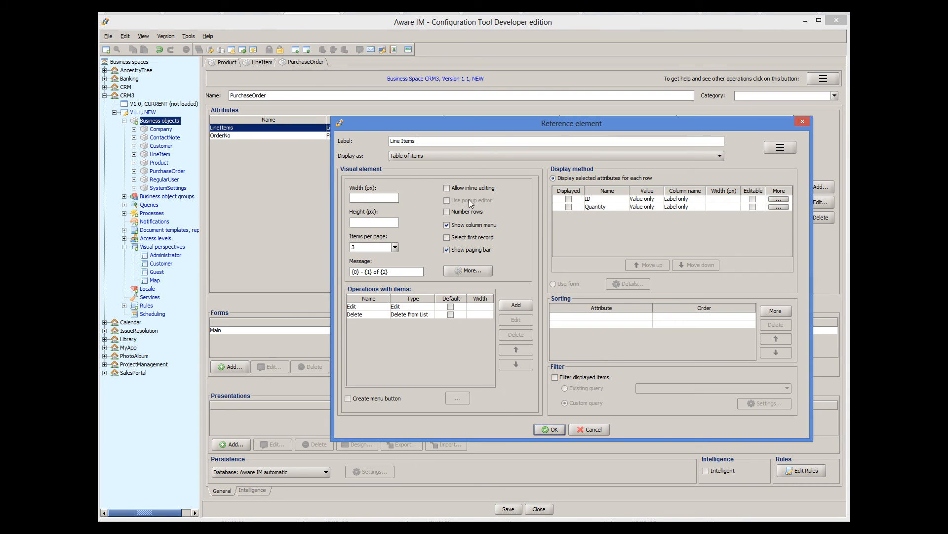
pyautogui.click(448, 188)
pyautogui.click(570, 206)
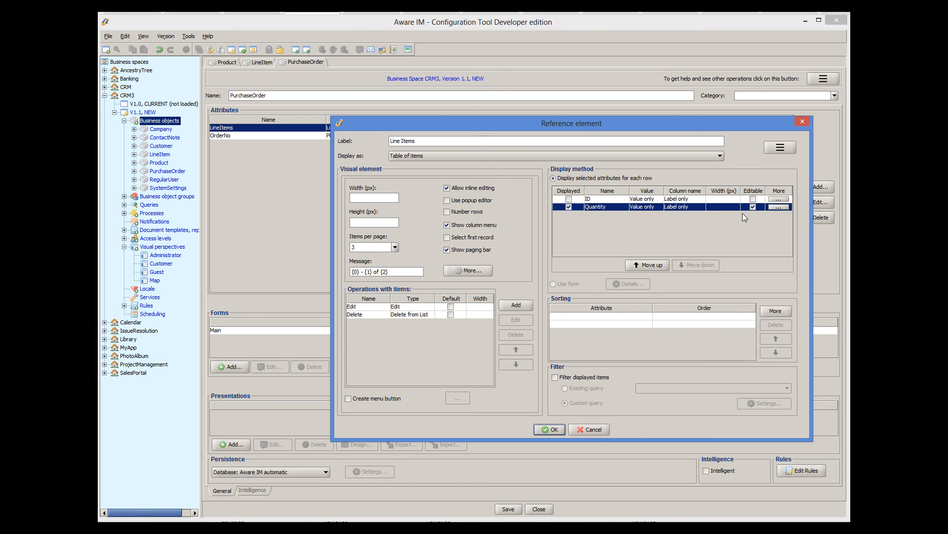
pyautogui.click(550, 429)
pyautogui.click(544, 422)
pyautogui.click(509, 511)
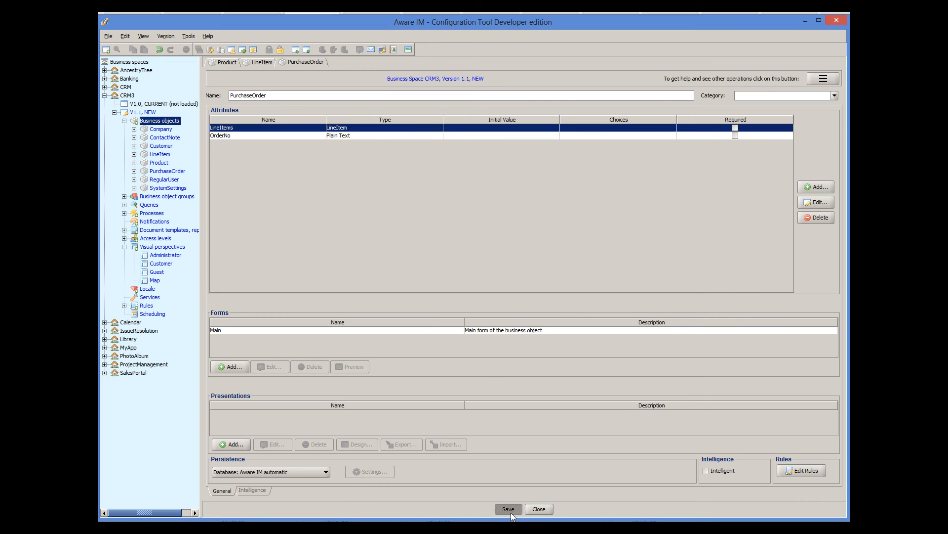
# Add a Shortcut attribute ProductNameSC to LineItem with path Product.Name
pyautogui.click(253, 62)
pyautogui.click(820, 187)
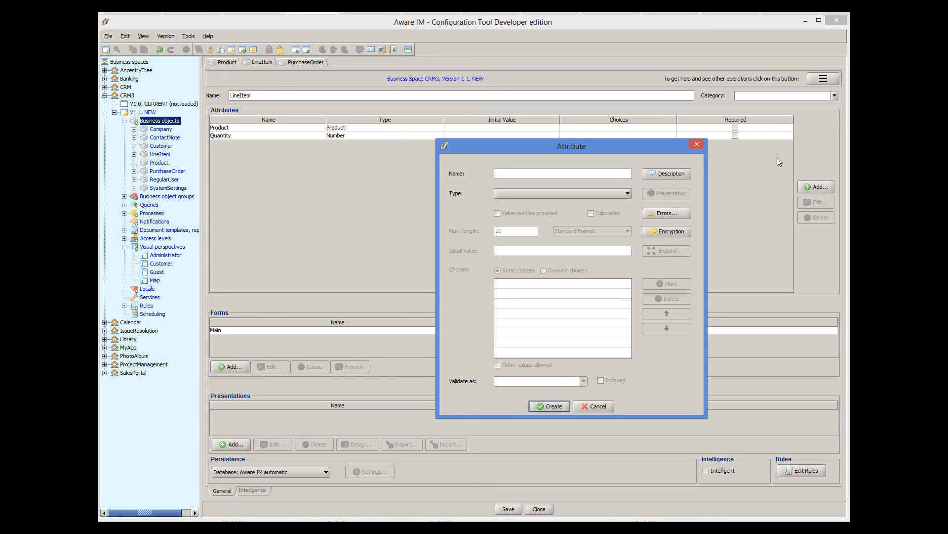
pyautogui.write('ProductNameSC')
pyautogui.click(548, 195)
pyautogui.click(543, 249)
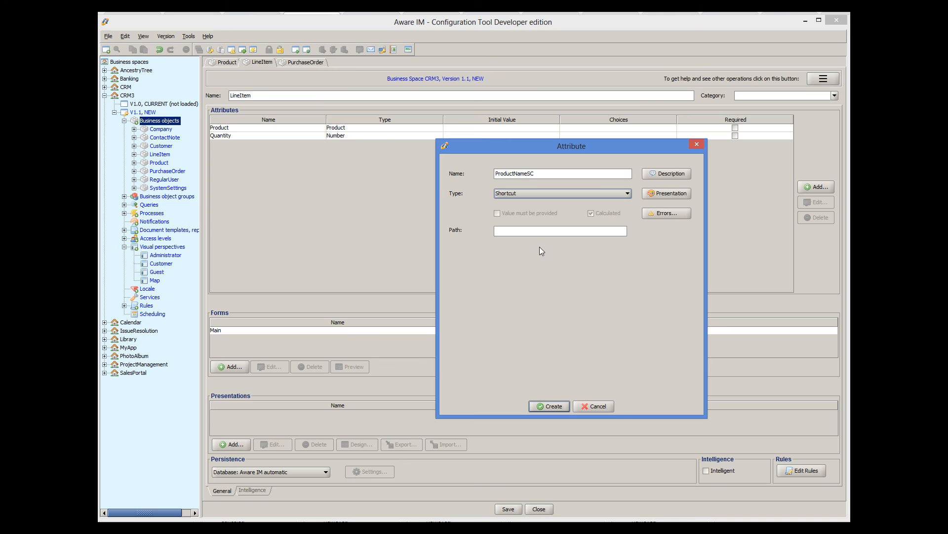
pyautogui.doubleClick(510, 247)
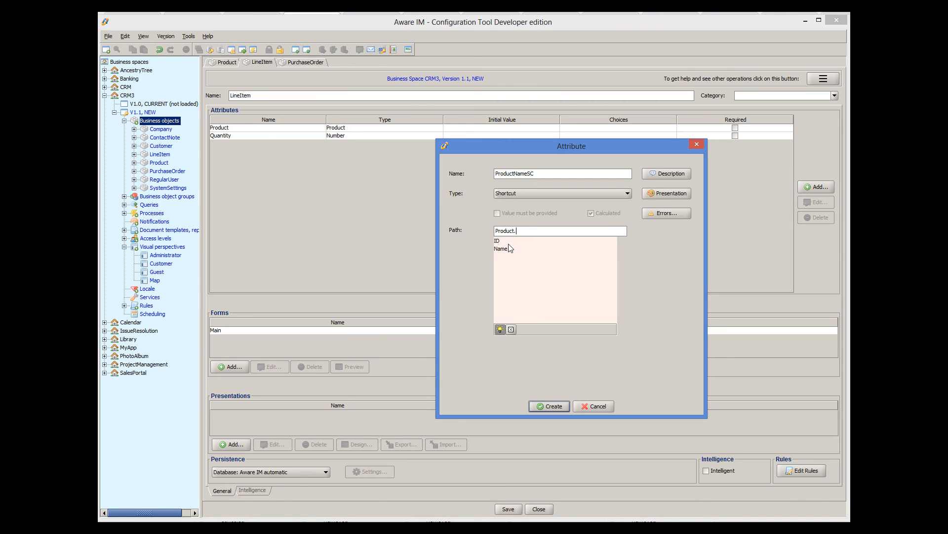
pyautogui.doubleClick(509, 249)
# Set the shortcut's presentation label to Product, create it, and save LineItem
pyautogui.click(680, 194)
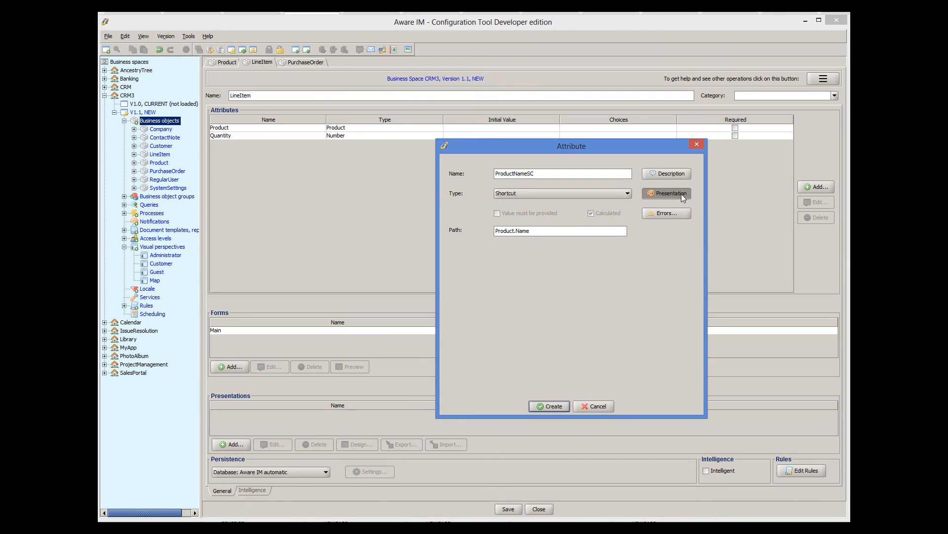
pyautogui.moveTo(559, 193); pyautogui.dragTo(536, 192)
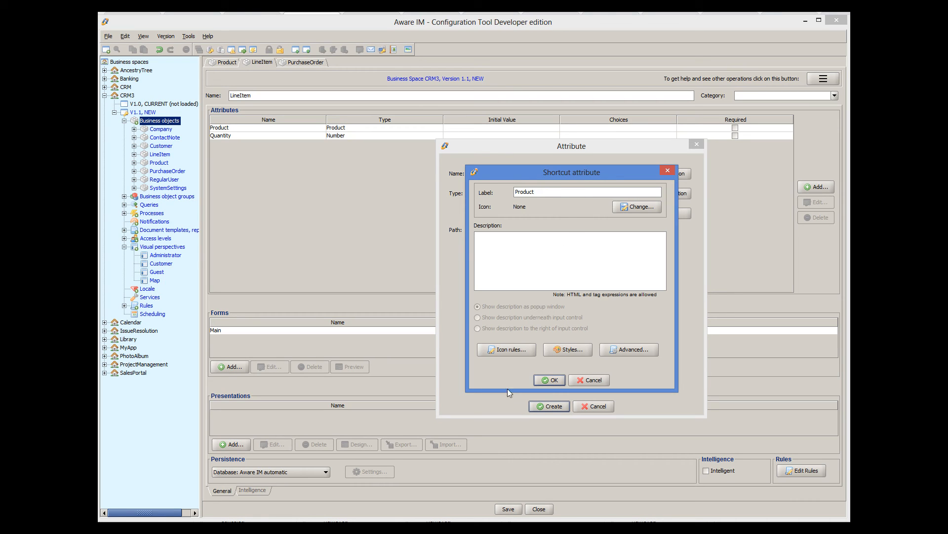
pyautogui.click(550, 381)
pyautogui.click(550, 406)
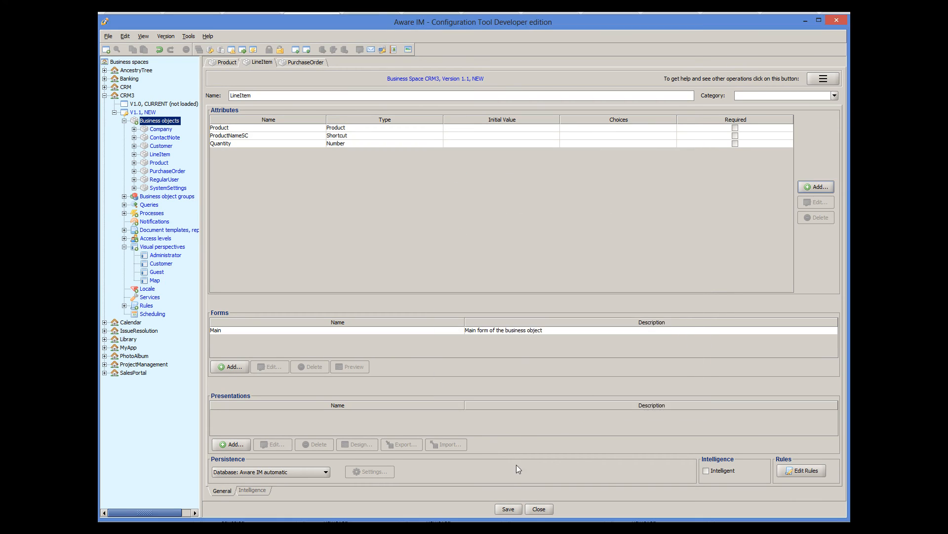
pyautogui.click(508, 509)
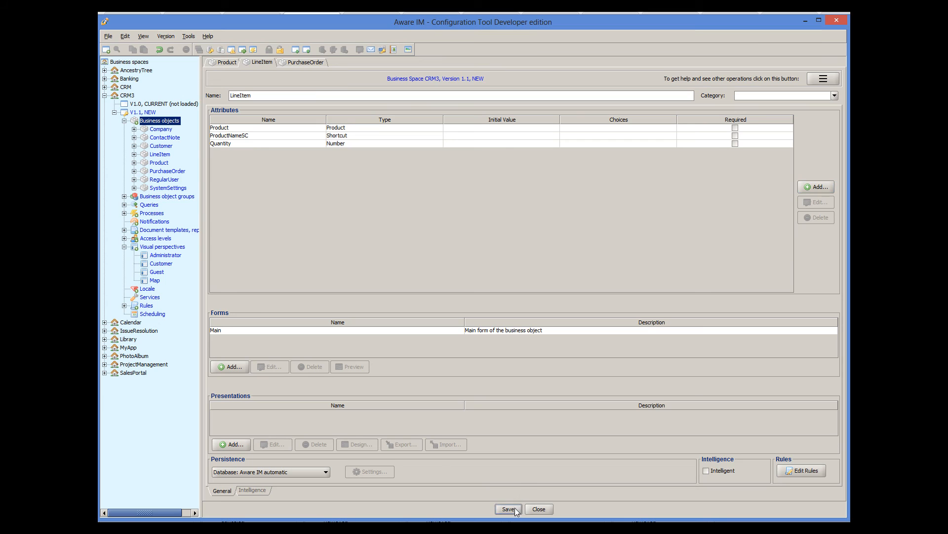
# Make ProductNameSC a displayed, editable column in PurchaseOrder's LineItems table, moved up after Quantity
pyautogui.click(303, 63)
pyautogui.doubleClick(613, 129)
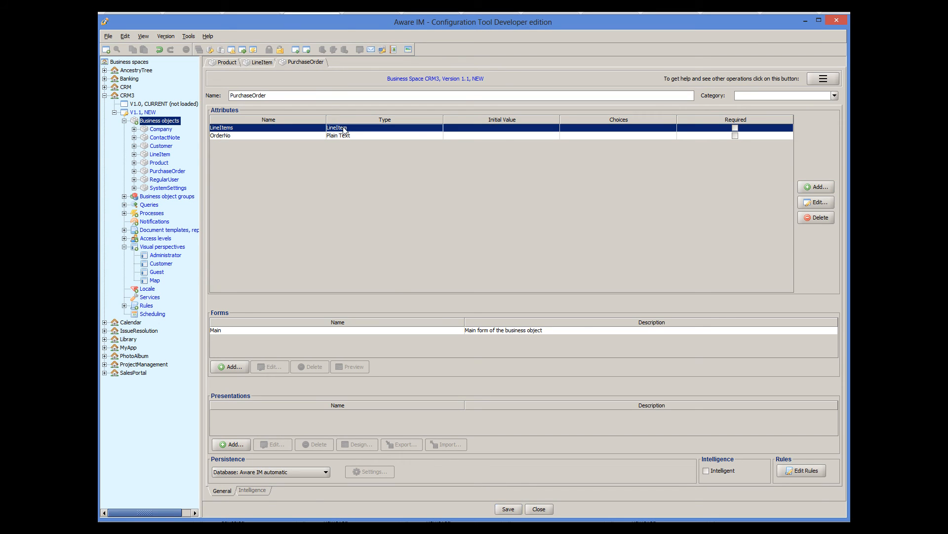
pyautogui.click(667, 192)
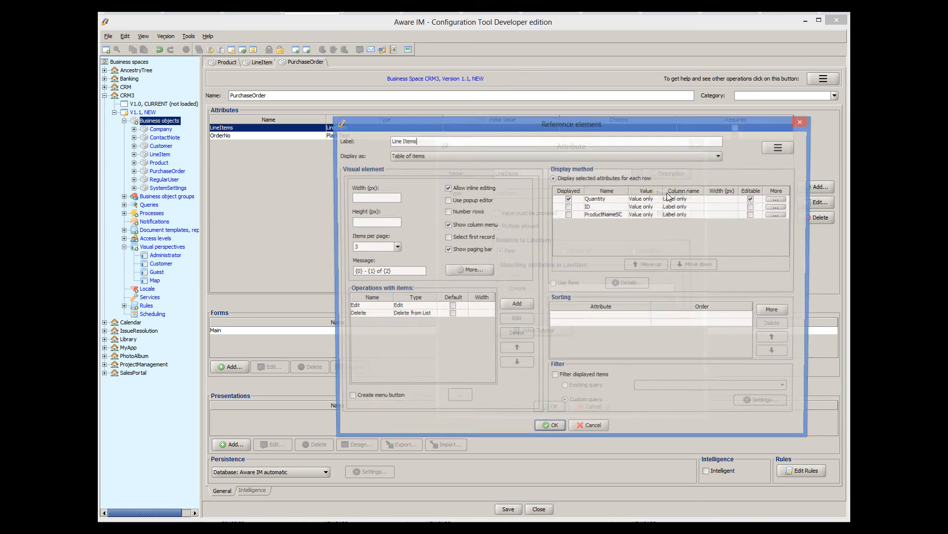
pyautogui.click(568, 215)
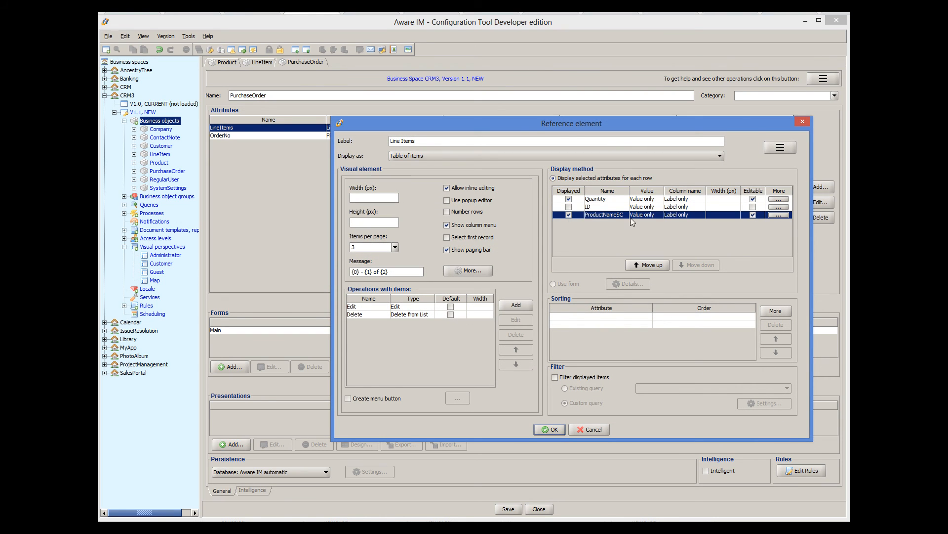
pyautogui.click(661, 265)
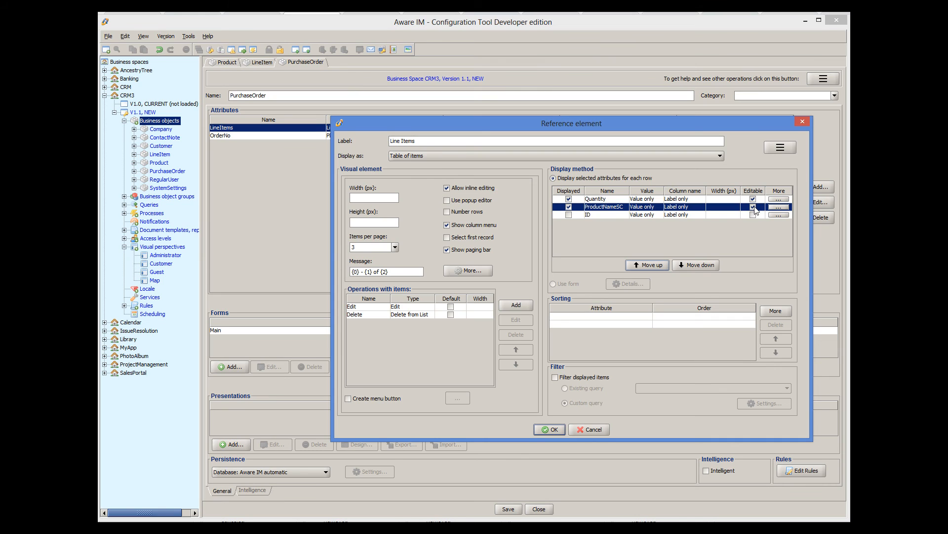
# Delete the table's Edit operation, confirm the settings, and save PurchaseOrder
pyautogui.click(394, 309)
pyautogui.click(514, 337)
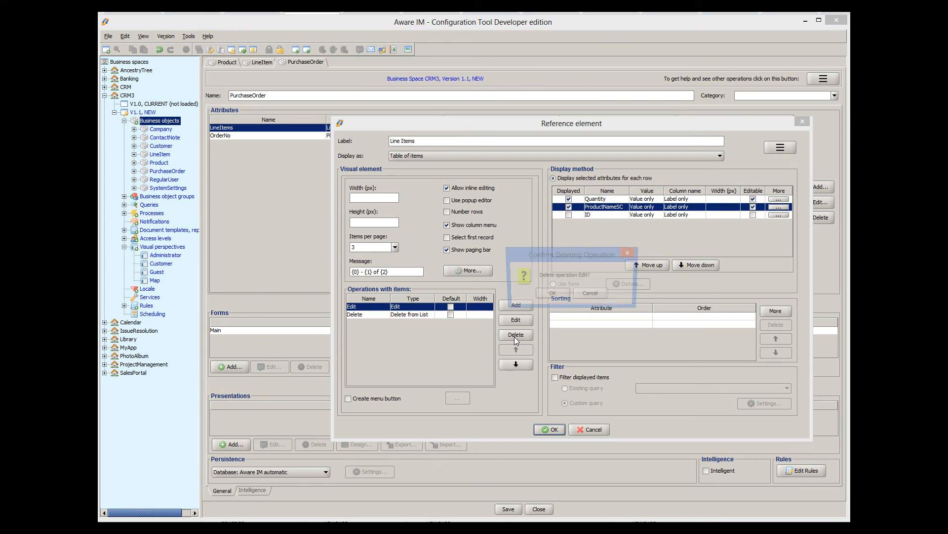
pyautogui.click(550, 297)
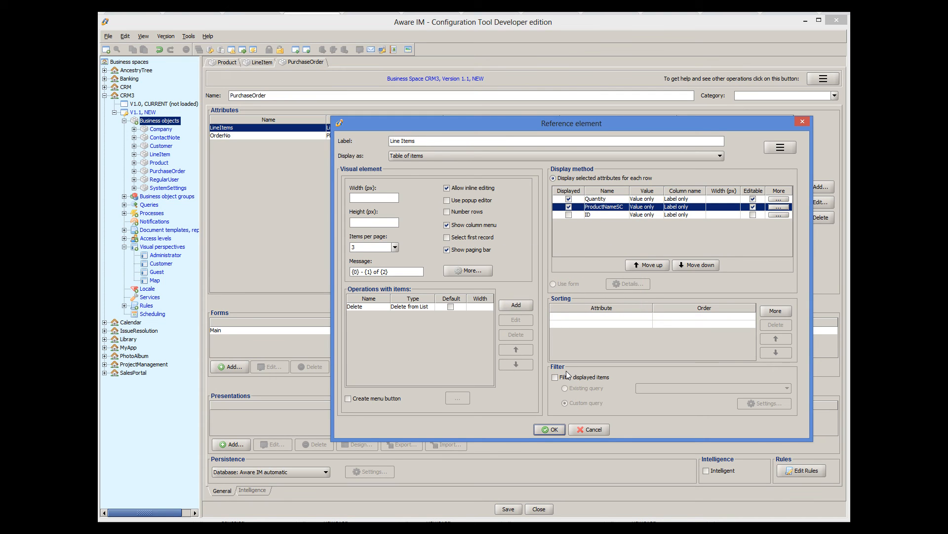
pyautogui.click(558, 429)
pyautogui.click(546, 403)
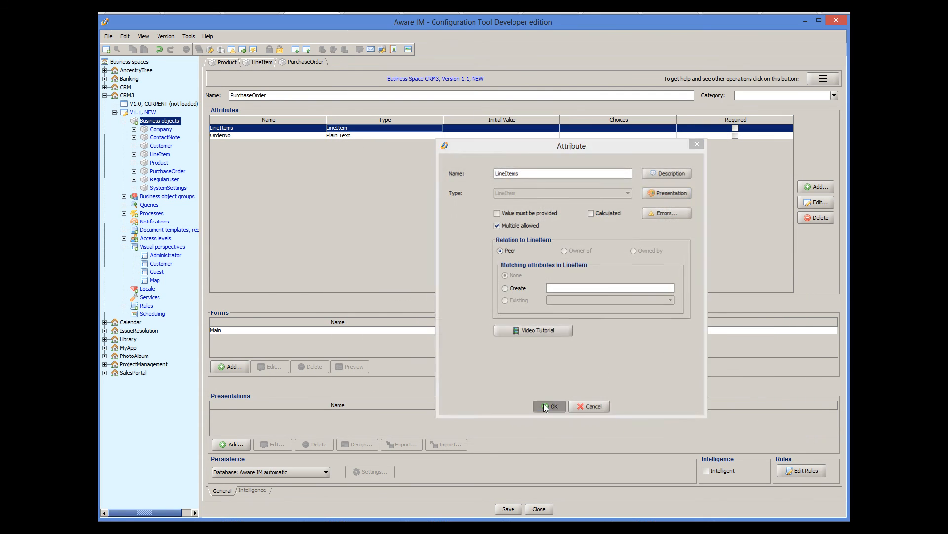
pyautogui.click(509, 510)
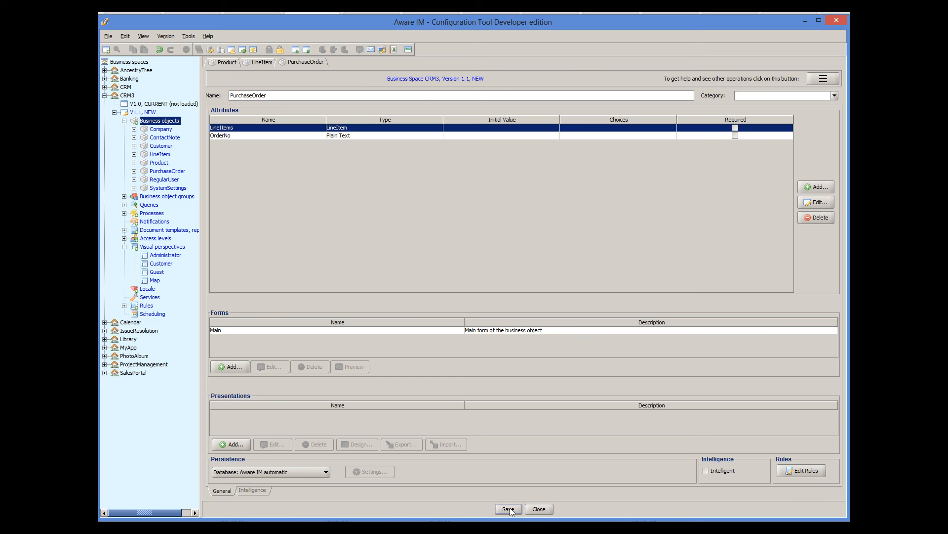
# Give the LineItems table a New operation adding records inline from the top panel toolbar, then save
pyautogui.doubleClick(393, 129)
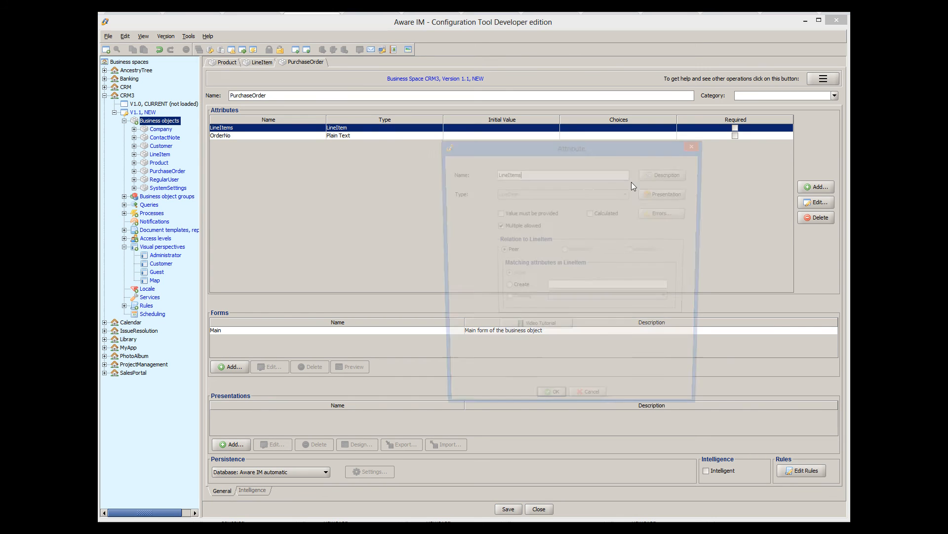
pyautogui.click(671, 193)
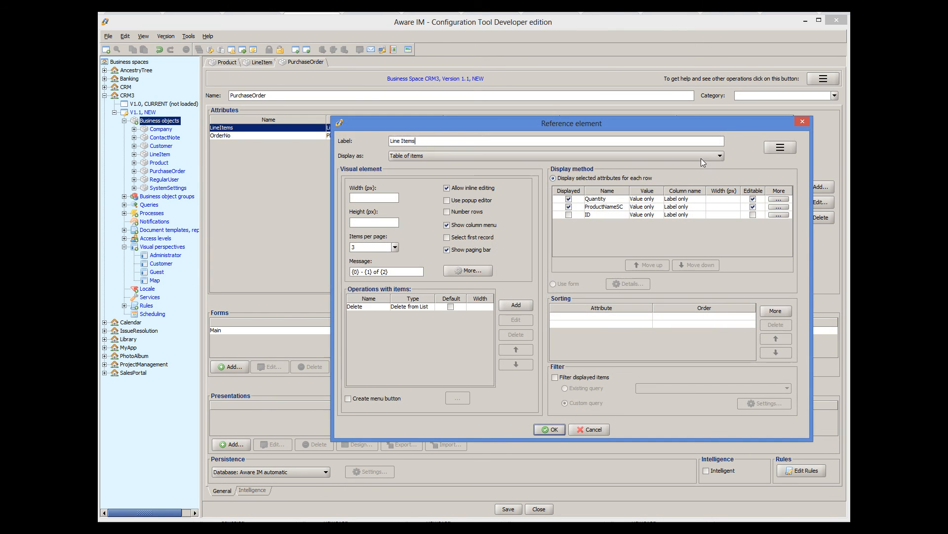
pyautogui.click(771, 149)
pyautogui.click(778, 169)
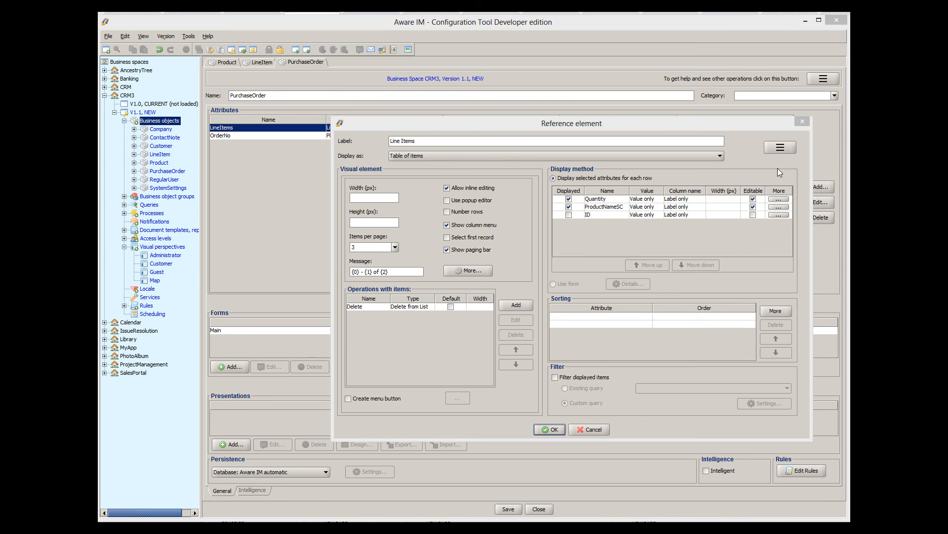
pyautogui.click(675, 239)
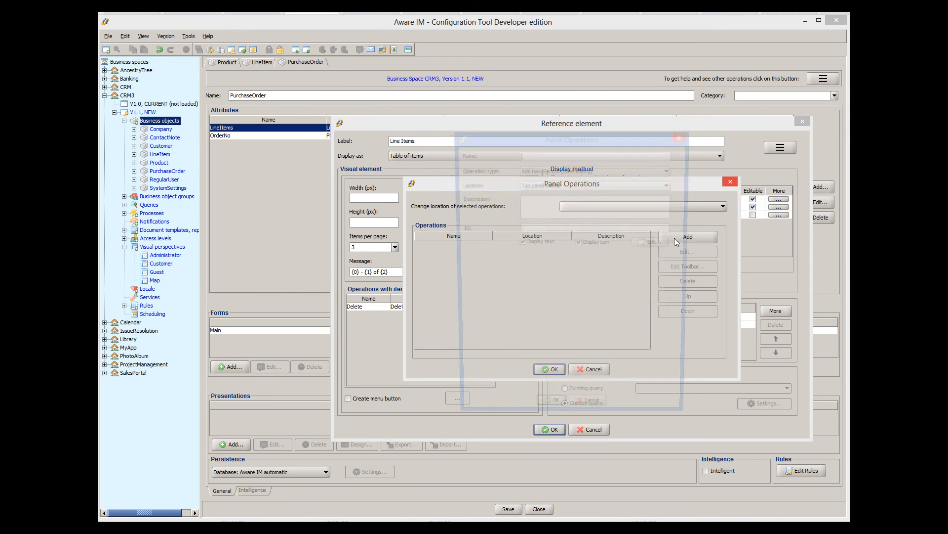
pyautogui.write('New')
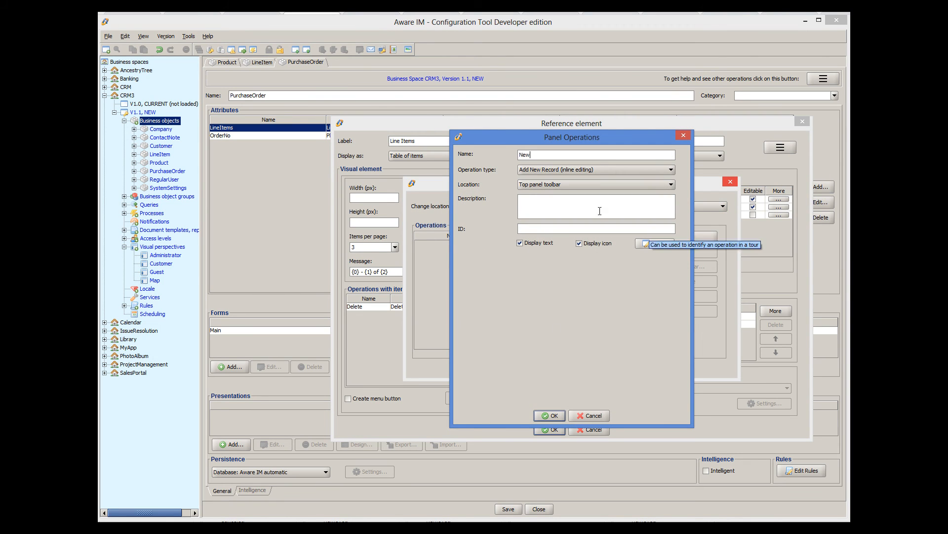
pyautogui.click(551, 415)
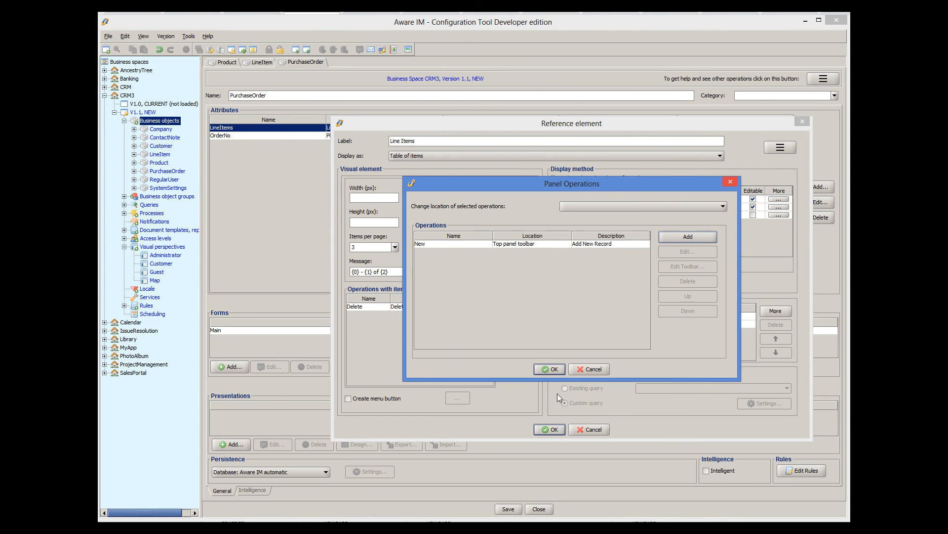
pyautogui.click(553, 370)
pyautogui.click(553, 428)
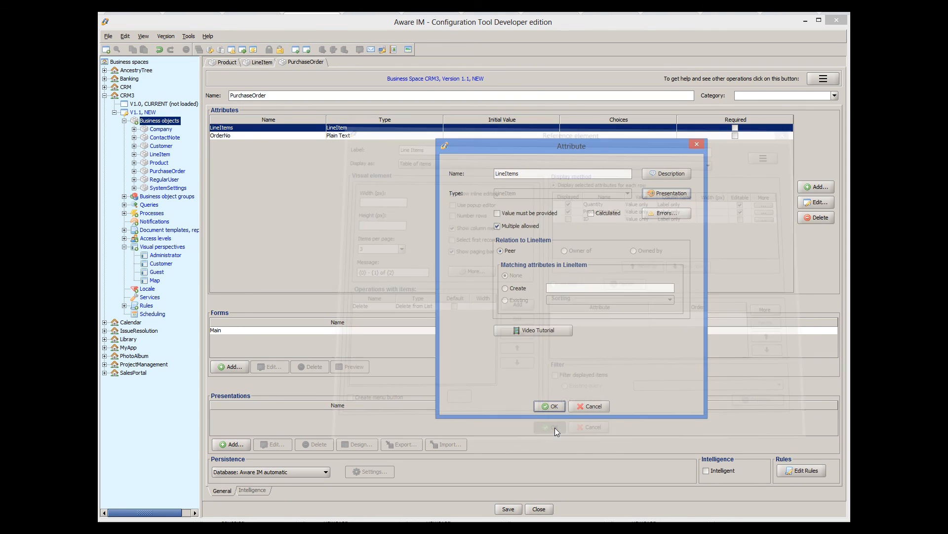
pyautogui.click(552, 405)
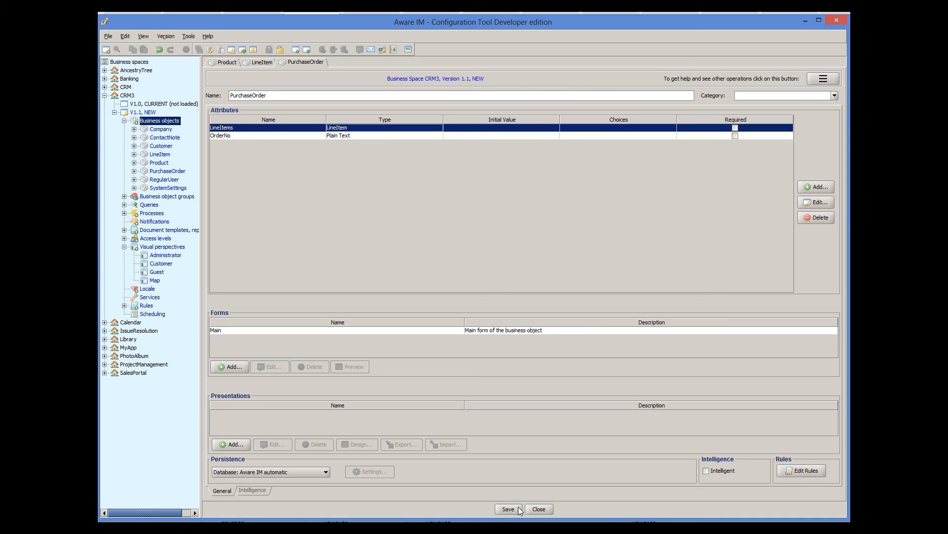
pyautogui.click(517, 507)
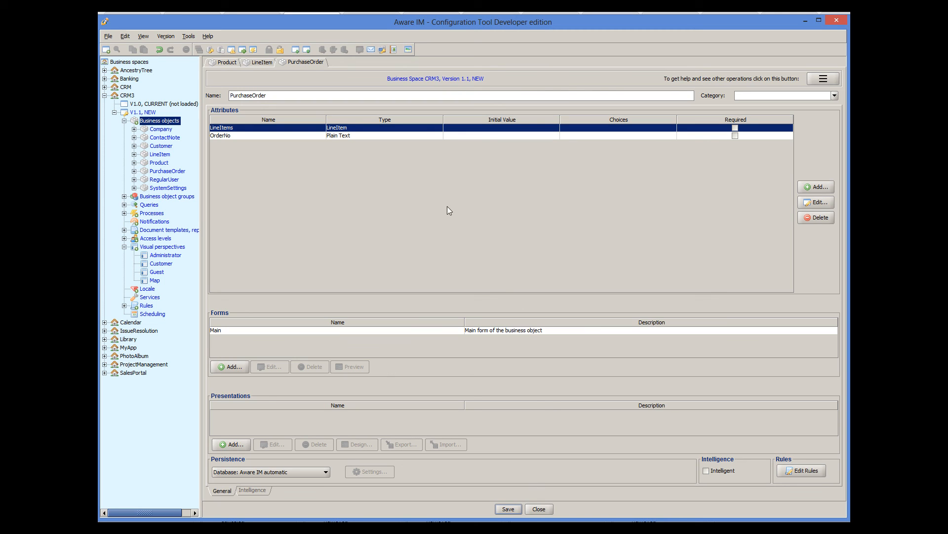
# Present LineItem's Product attribute as a Drop down that fetches all records at once
pyautogui.click(266, 63)
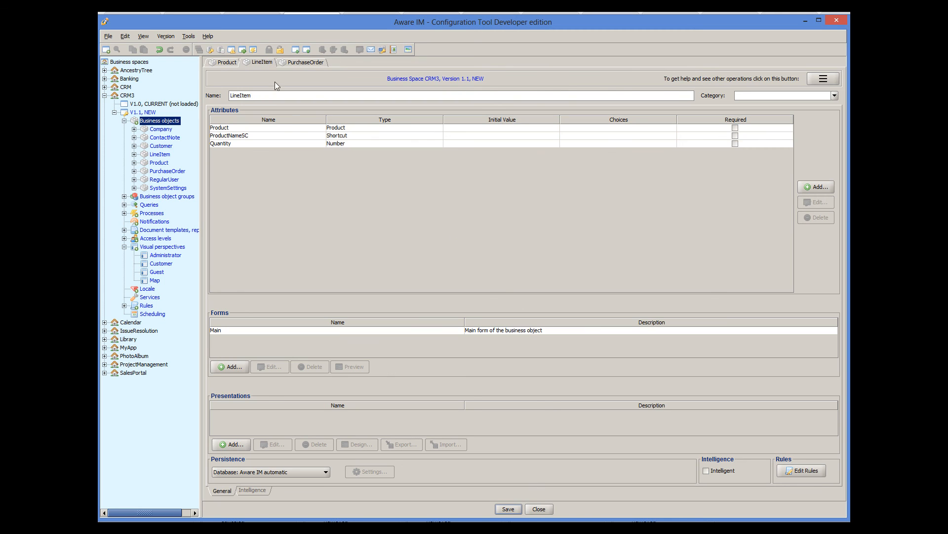
pyautogui.doubleClick(285, 129)
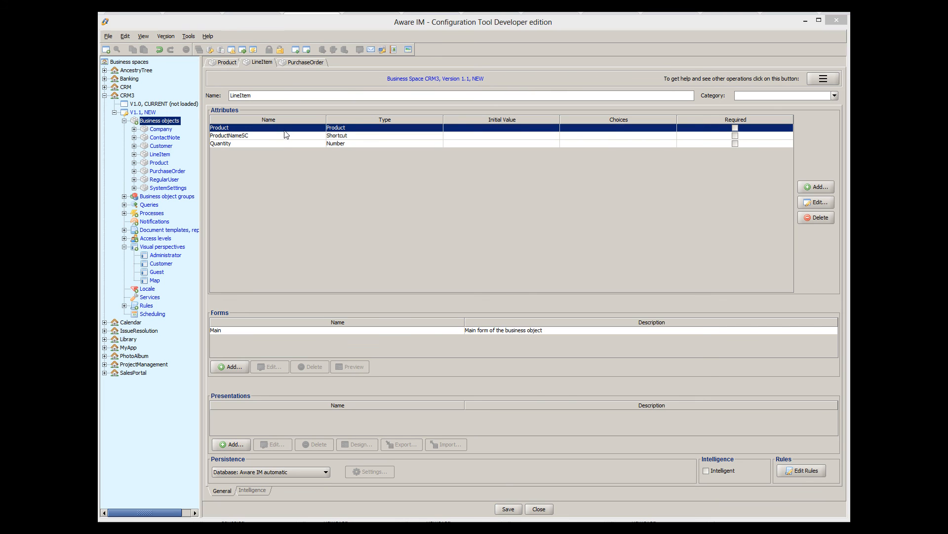
pyautogui.click(660, 192)
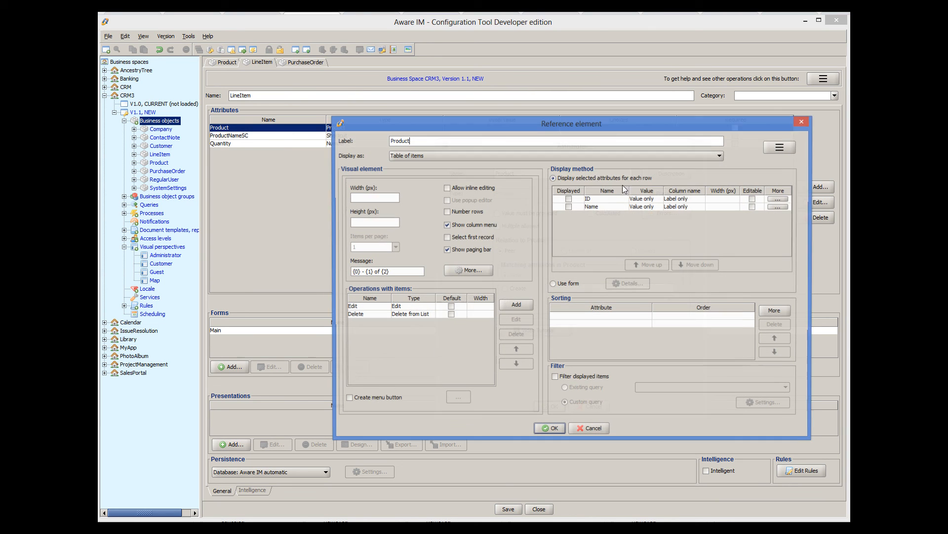
pyautogui.click(582, 153)
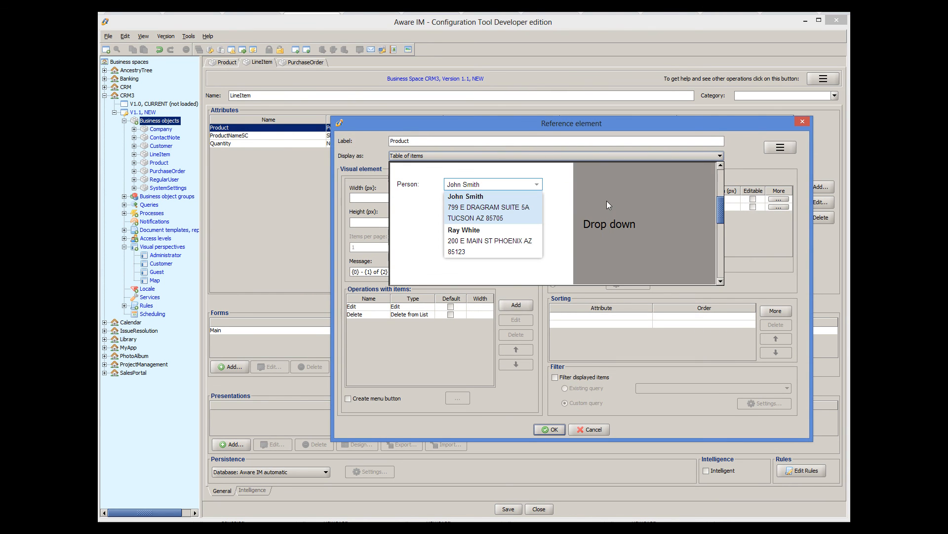
pyautogui.click(606, 201)
pyautogui.click(393, 210)
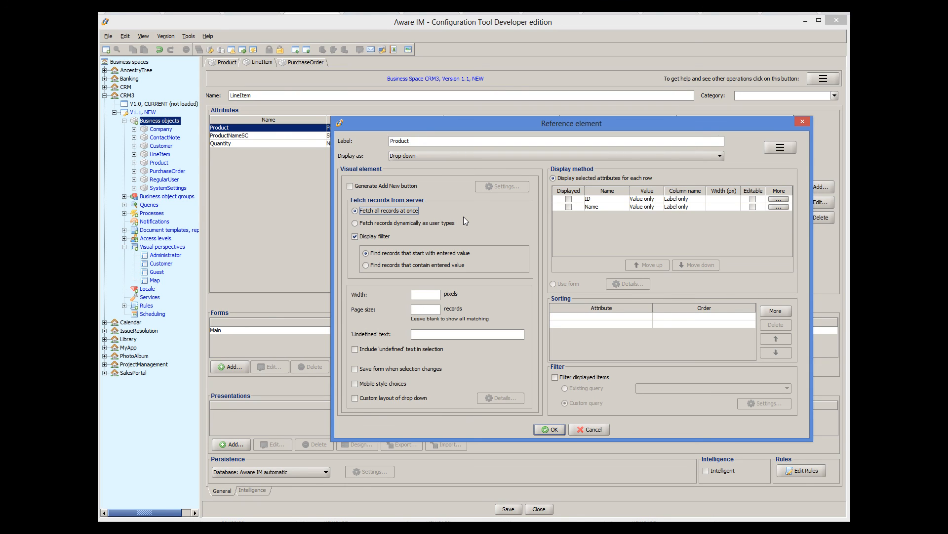
pyautogui.click(556, 429)
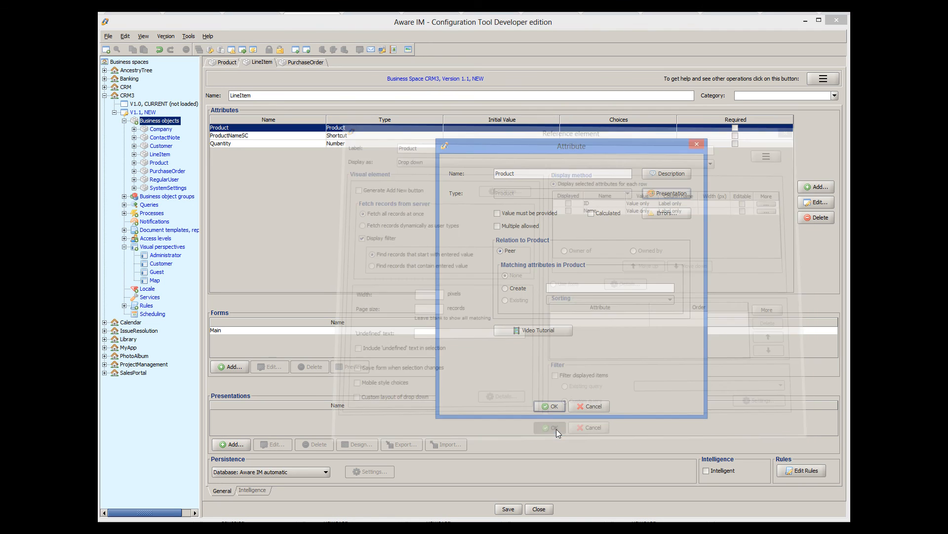
pyautogui.click(553, 406)
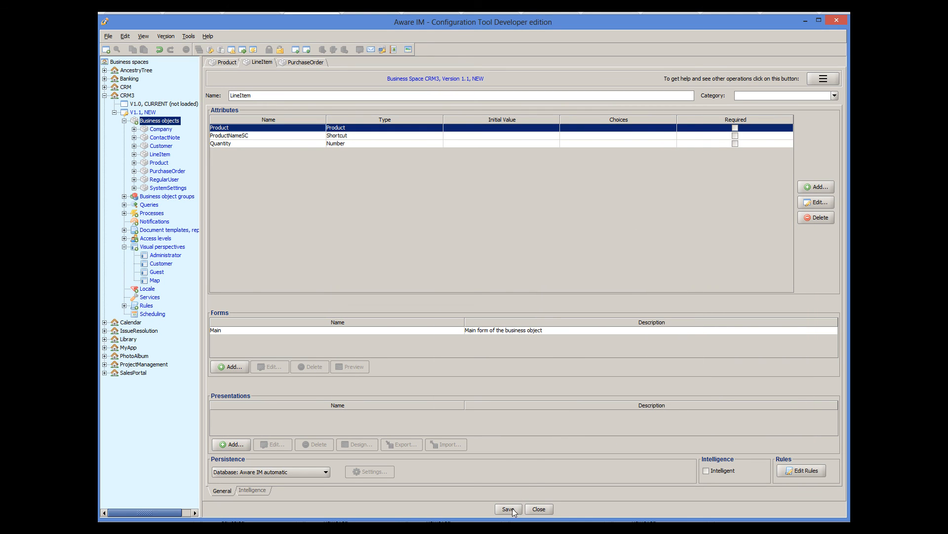
# Add a new item to the Administrator perspective's top bar Main Menu, placed after Contact Notes
pyautogui.doubleClick(156, 255)
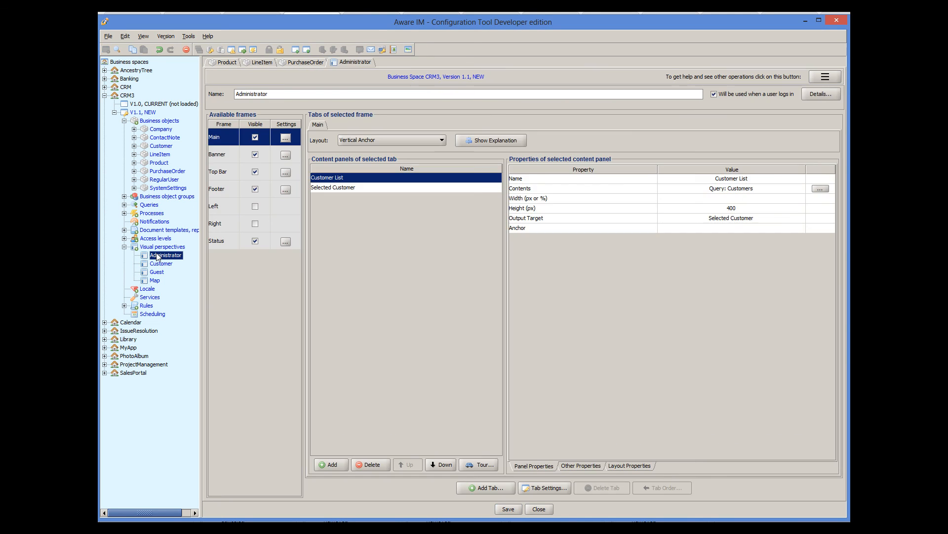
pyautogui.click(218, 171)
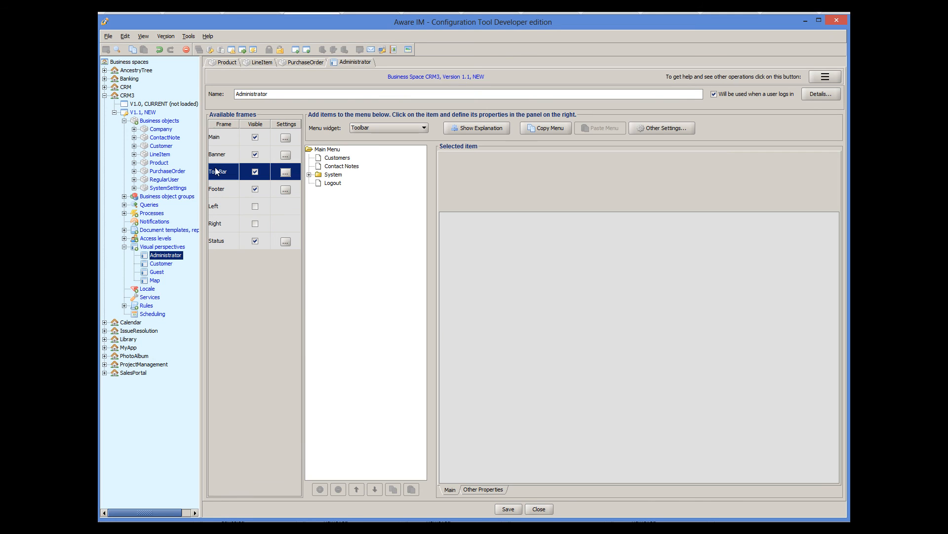
pyautogui.rightClick(330, 151)
pyautogui.click(347, 152)
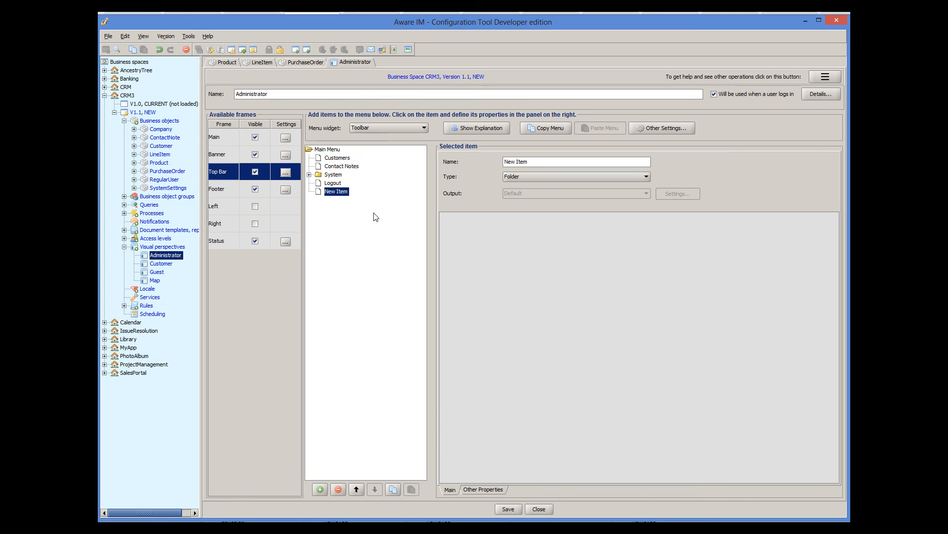
pyautogui.click(357, 489)
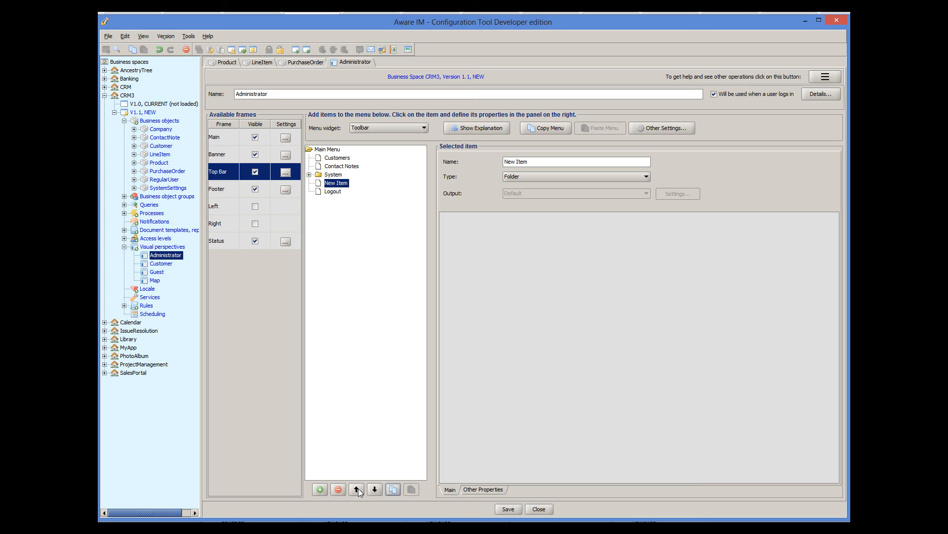
pyautogui.click(357, 489)
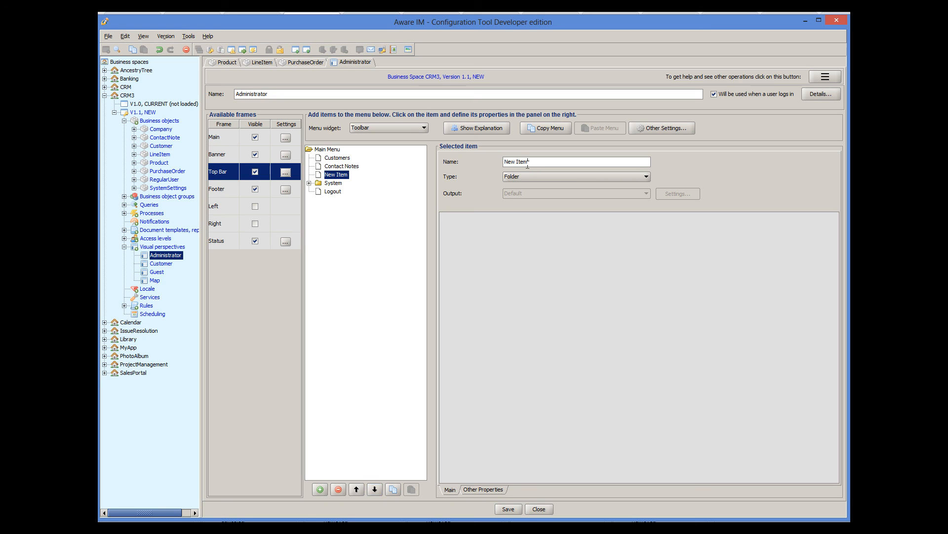
# Rename the item New Order, make it Create Object for PurchaseOrder, and save
pyautogui.moveTo(529, 162); pyautogui.dragTo(517, 161)
pyautogui.write('Order')
pyautogui.click(565, 177)
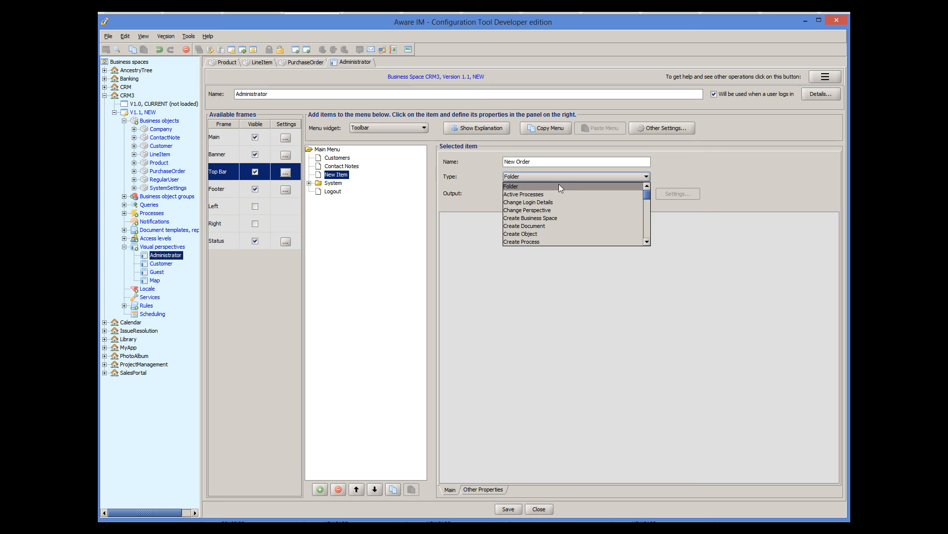
pyautogui.click(538, 233)
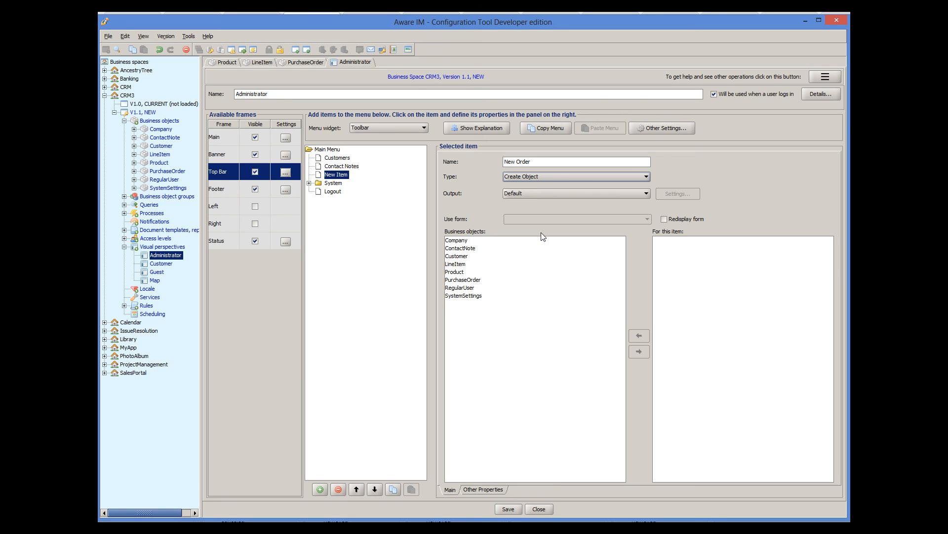
pyautogui.click(477, 280)
pyautogui.click(639, 351)
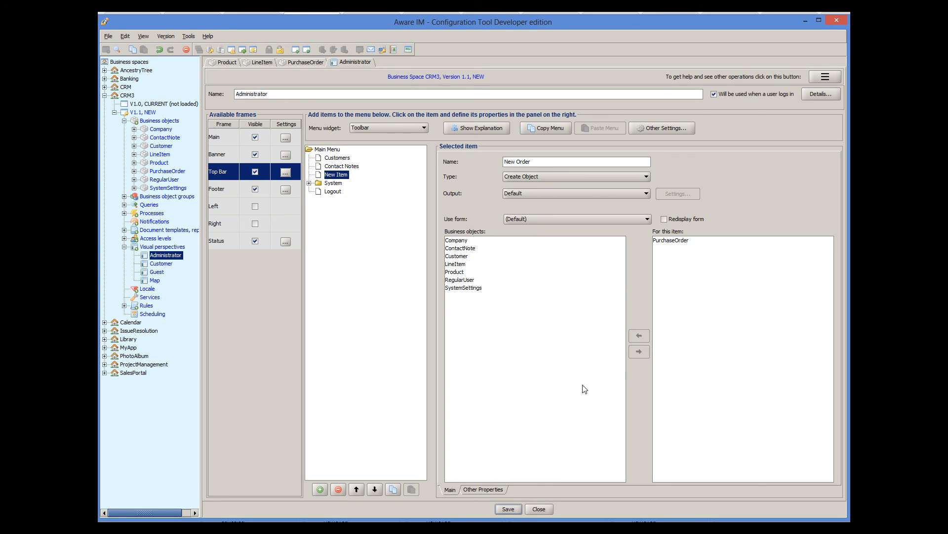
pyautogui.click(508, 508)
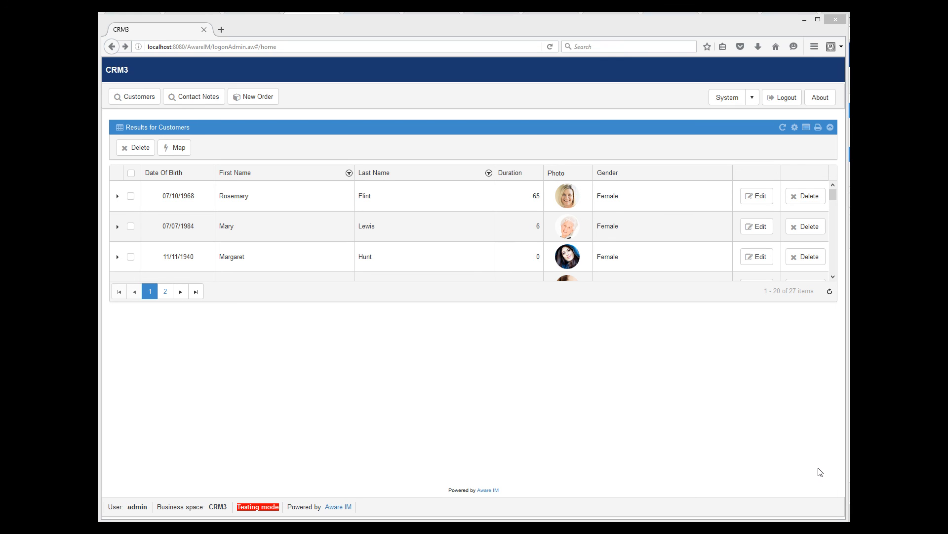
# Start a new purchase order with Order No 'Order 4556' and add a line item row
pyautogui.click(266, 99)
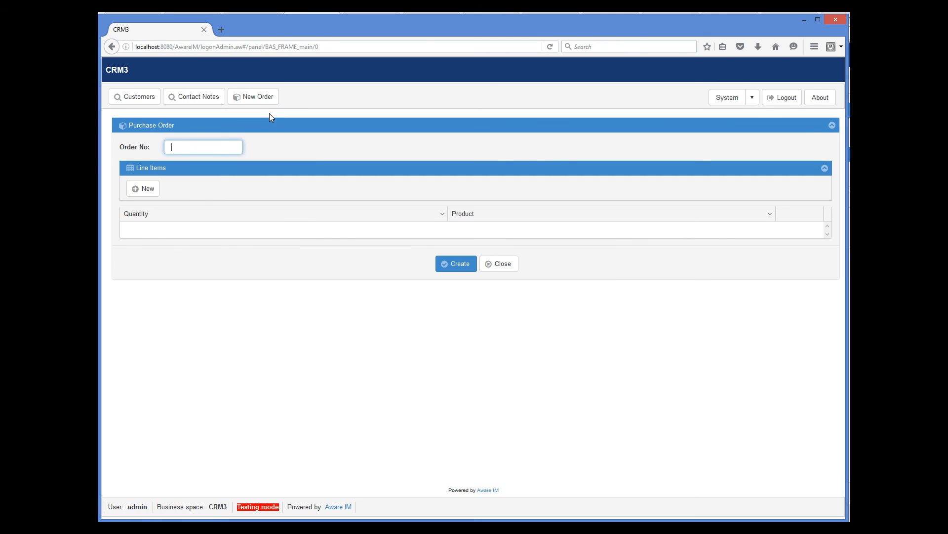
pyautogui.write('Order 4556')
pyautogui.click(140, 190)
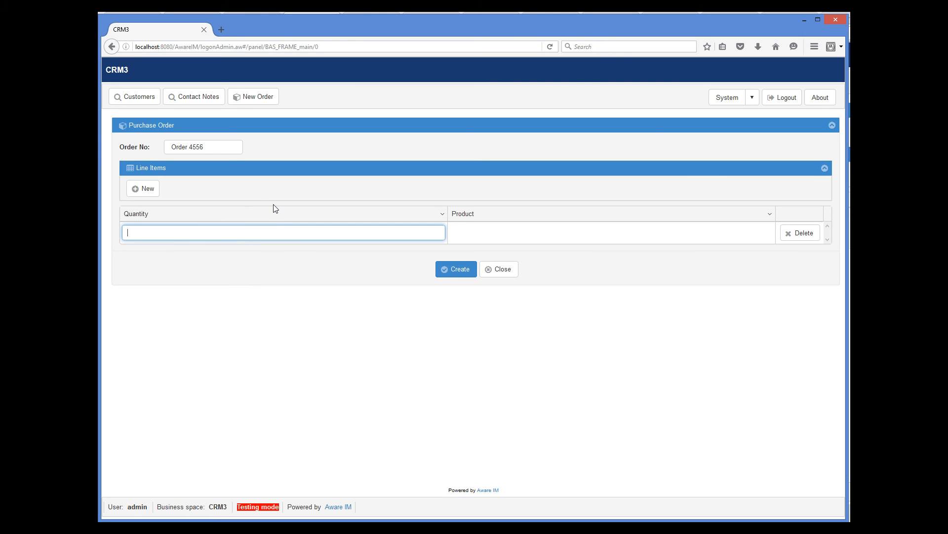
# Fill in the line items: quantity 12 with Toyota, then quantity 14 with Ford
pyautogui.write('12')
pyautogui.press('Tab')
pyautogui.click(487, 233)
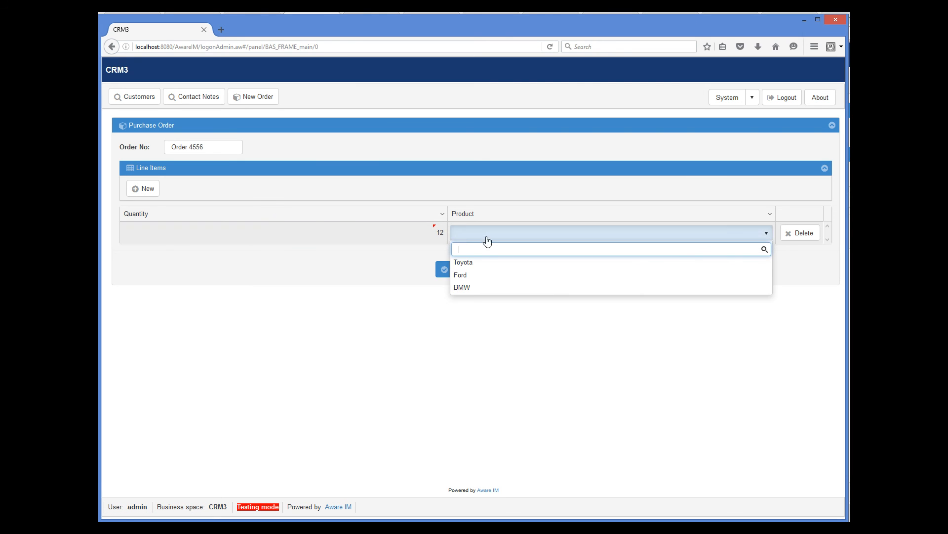
pyautogui.click(482, 267)
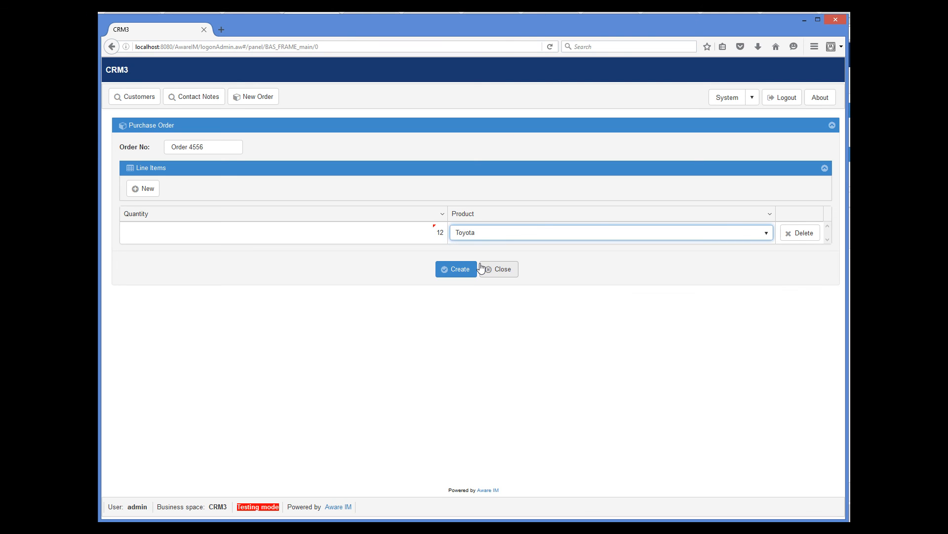
pyautogui.press('Tab')
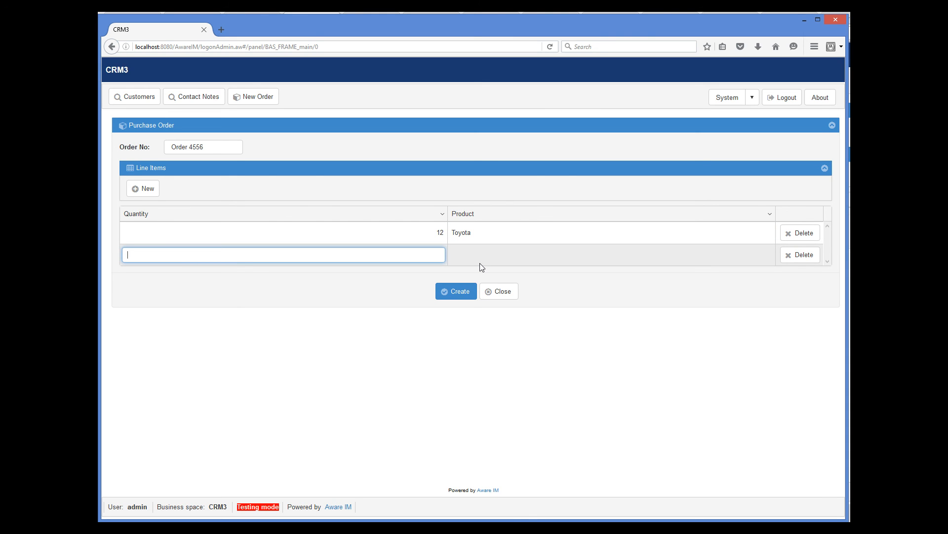
pyautogui.write('14')
pyautogui.press('Tab')
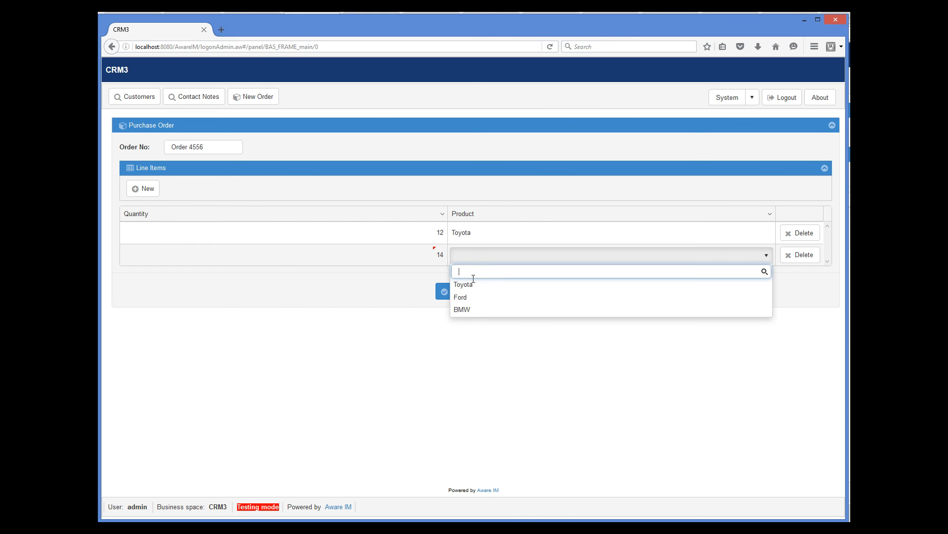
pyautogui.click(471, 297)
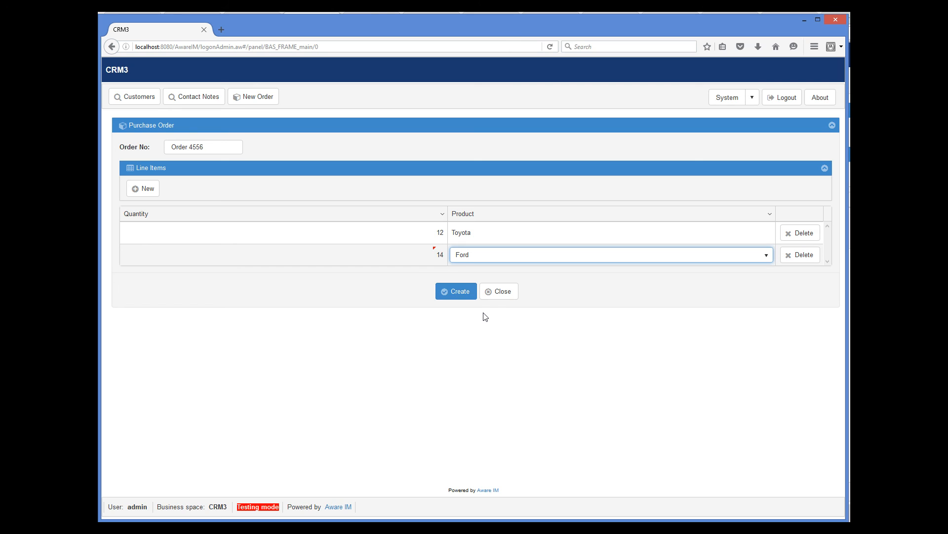